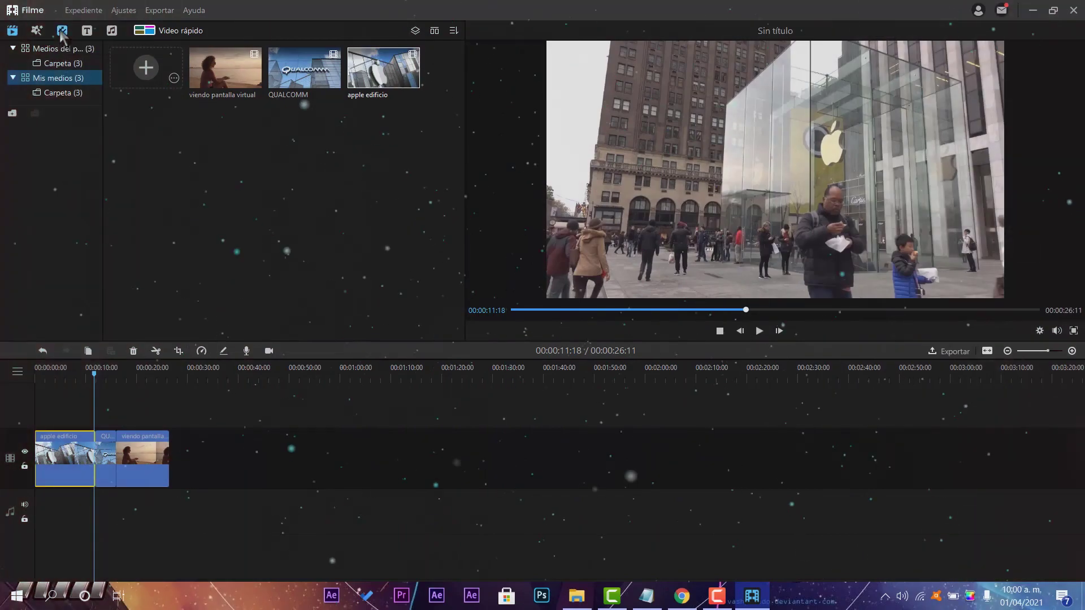
# Add the RoundZoomOut transition to the apple edificio clip and play back its change to the QUALCOMM clip
pyautogui.click(63, 30)
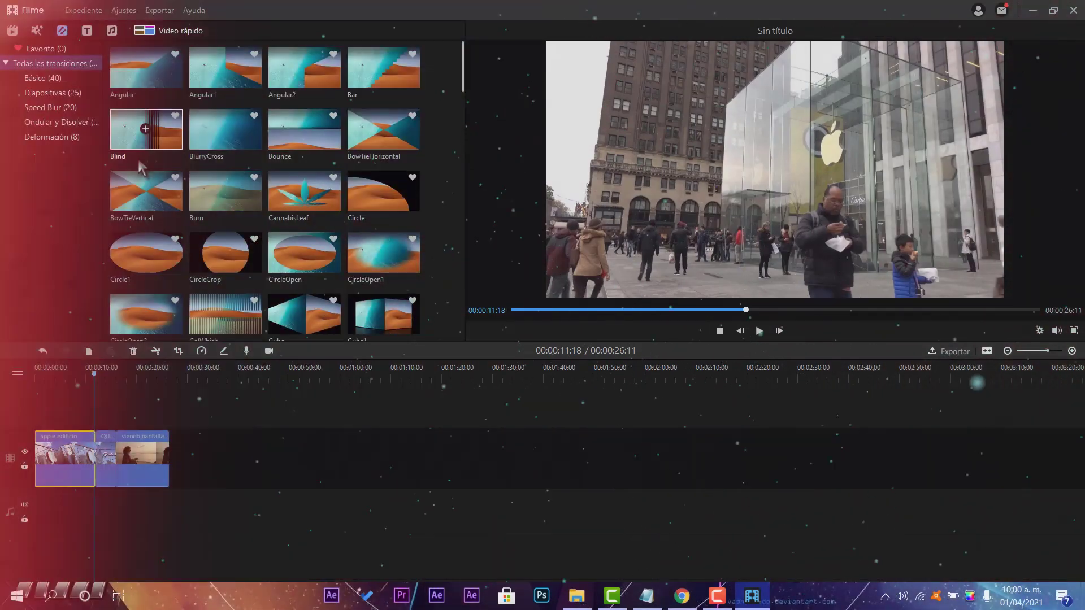
pyautogui.moveTo(304, 190); pyautogui.dragTo(90, 454)
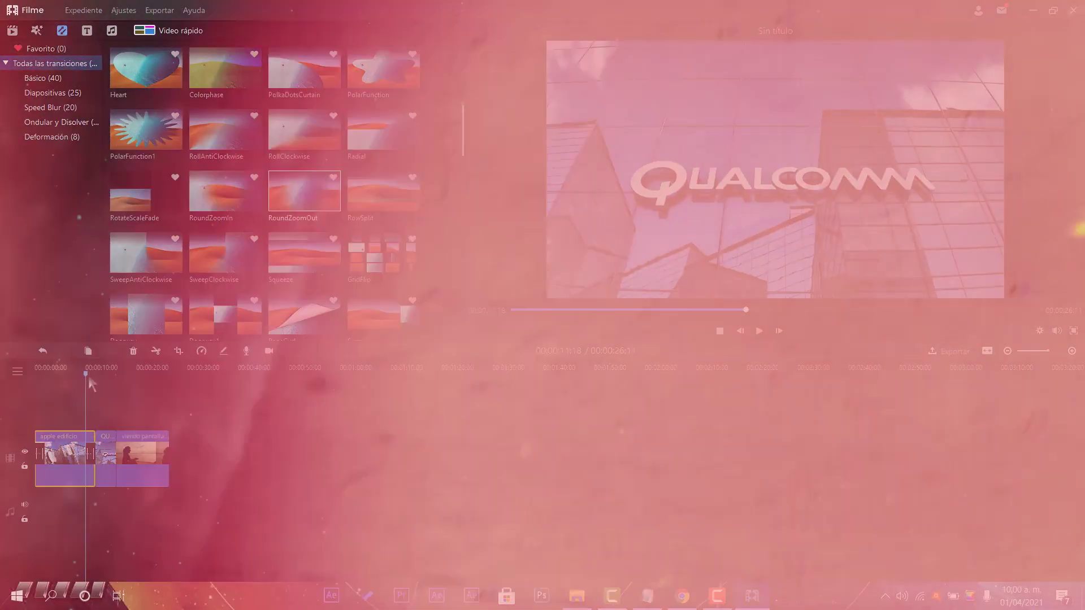
pyautogui.moveTo(93, 374); pyautogui.dragTo(85, 374)
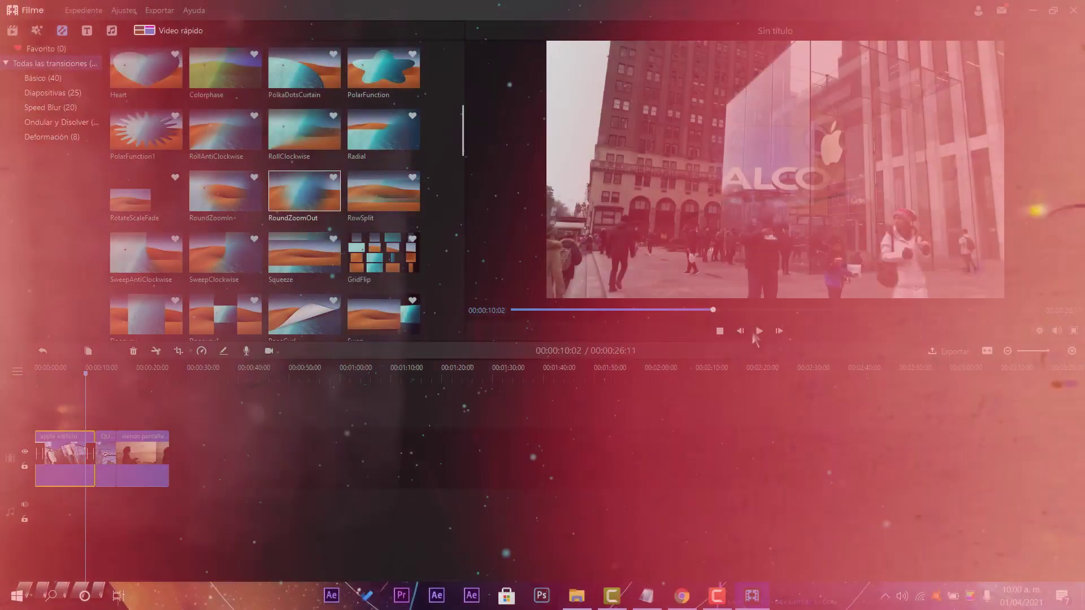
pyautogui.click(759, 332)
pyautogui.click(760, 332)
# Add the SweepAntiClockwise transition between the QUALCOMM and viendo pantalla virtual clips and play it back
pyautogui.moveTo(94, 375); pyautogui.dragTo(113, 377)
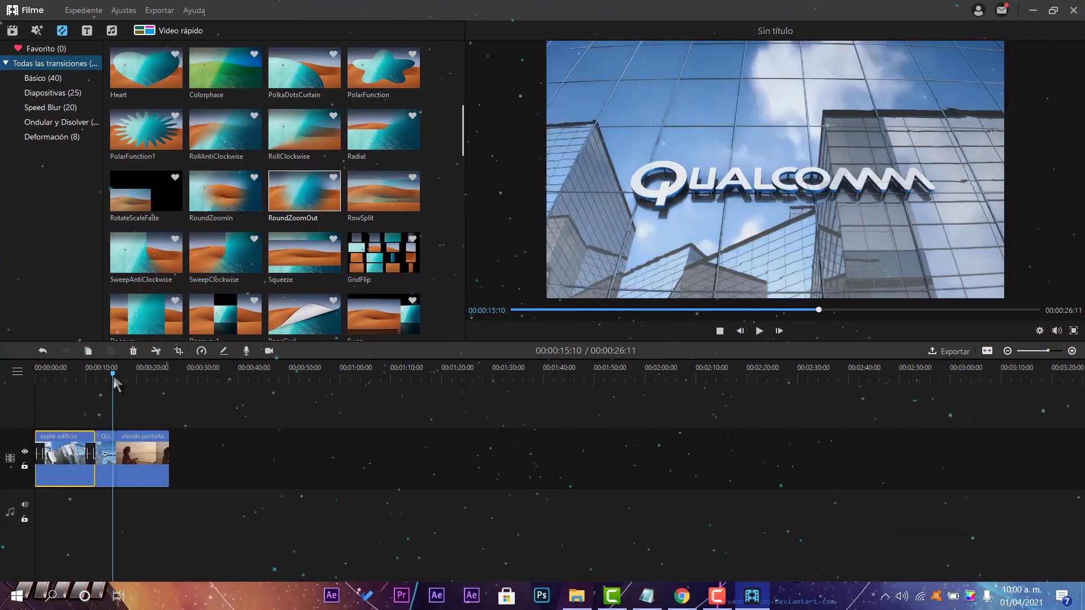
pyautogui.click(146, 255)
pyautogui.click(759, 330)
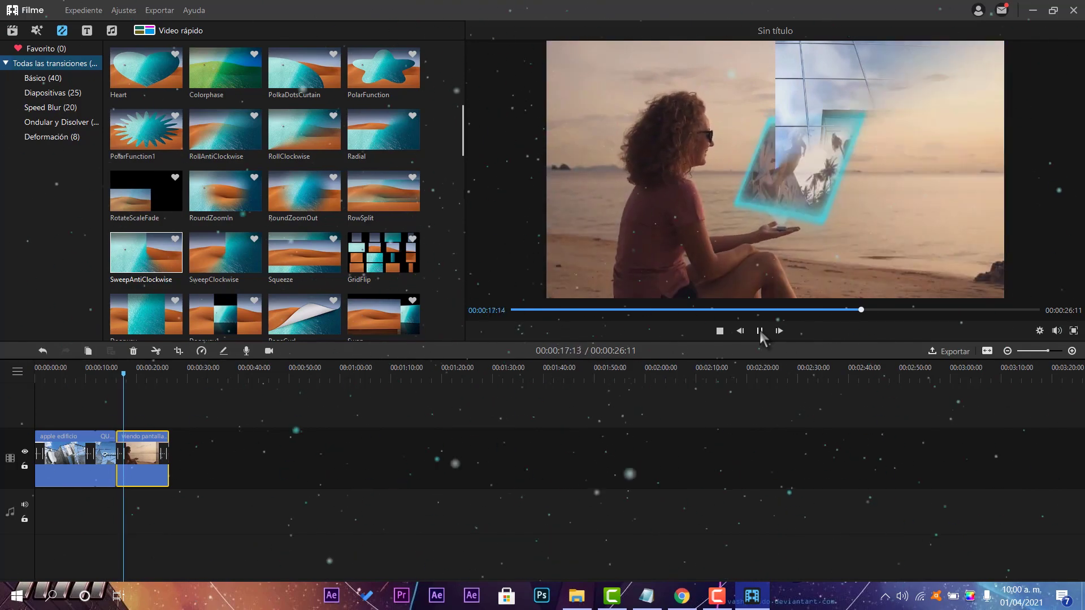
pyautogui.click(759, 331)
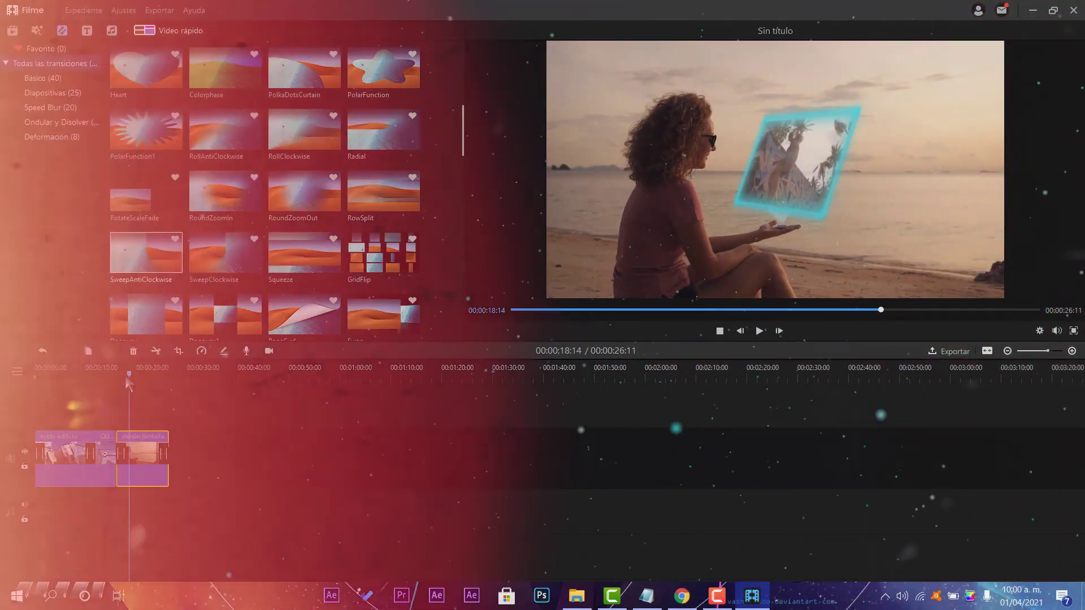
# Try the Colorize effect on the apple edificio clip at 00:00:03:02, and undo it
pyautogui.moveTo(128, 375); pyautogui.dragTo(21, 377)
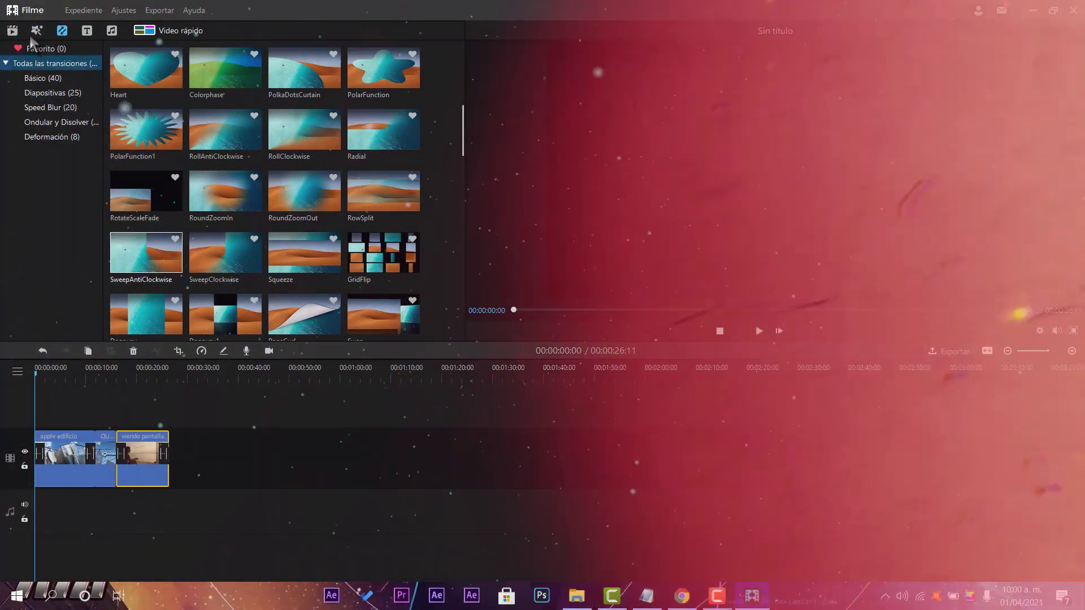
pyautogui.click(37, 30)
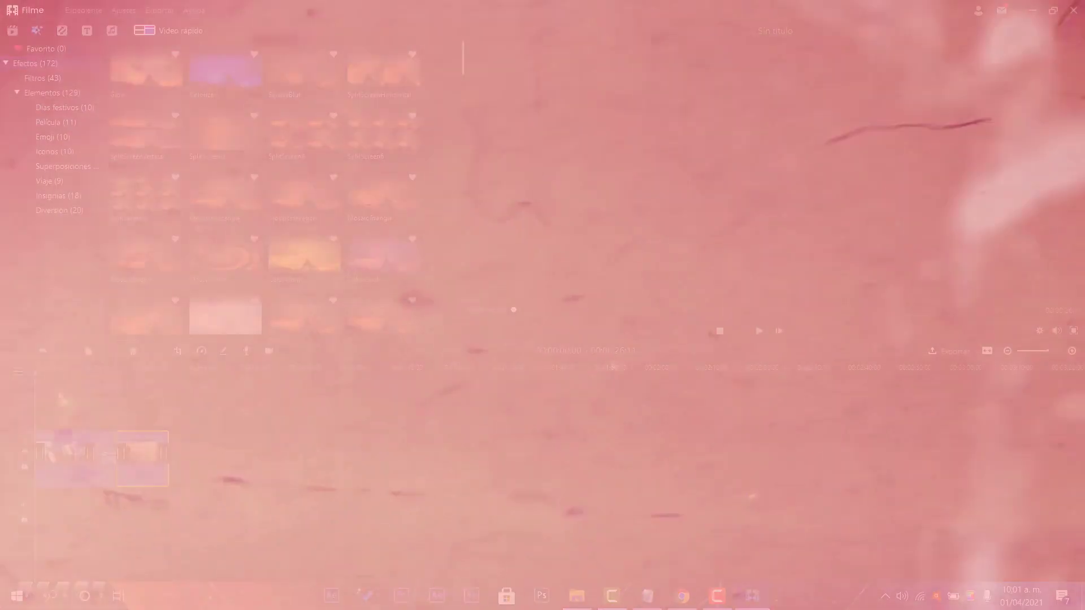
pyautogui.click(50, 372)
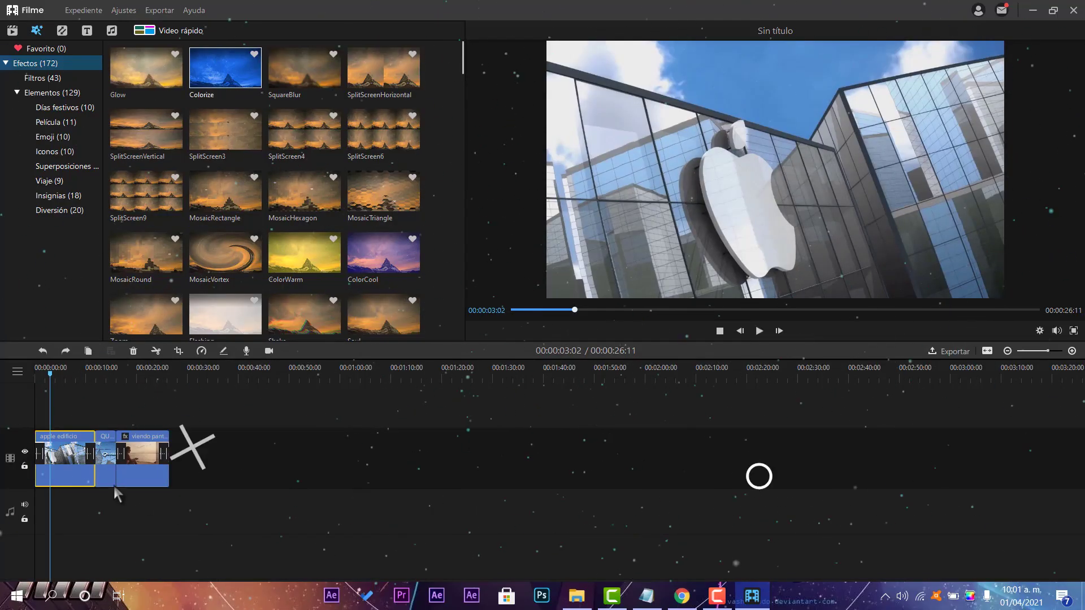
pyautogui.moveTo(232, 85); pyautogui.dragTo(74, 463)
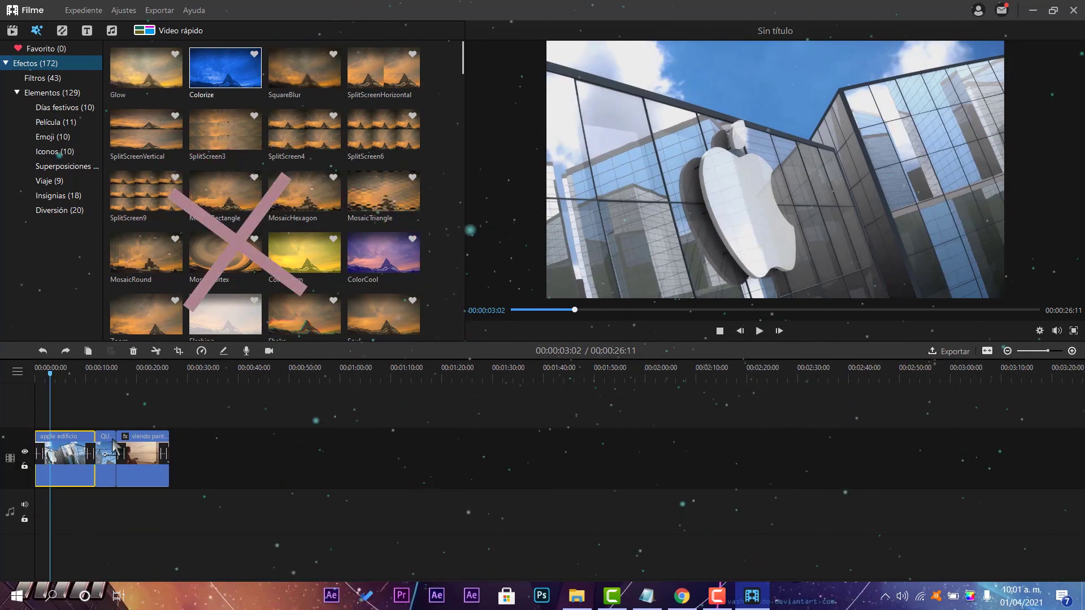
pyautogui.click(225, 68)
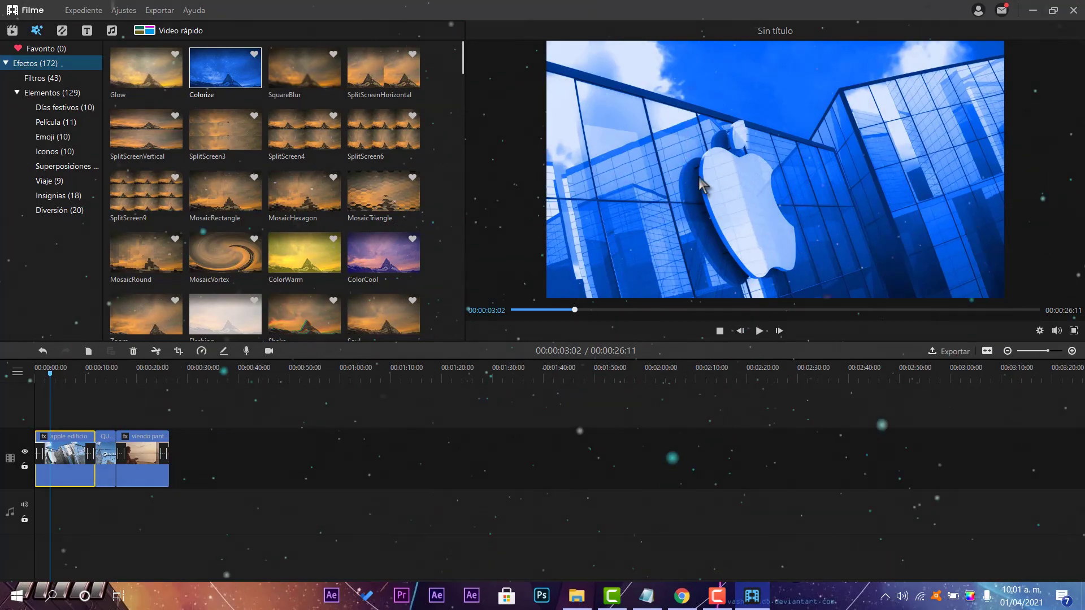
pyautogui.hotkey('ctrl', 'z')
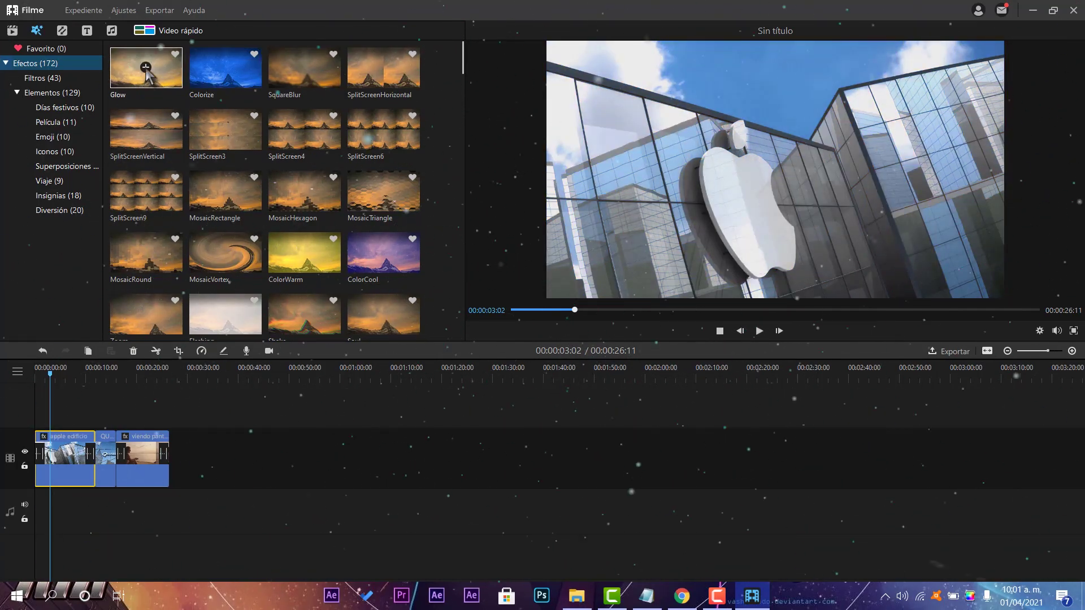
# Try the Glow, SplitScreen4 and SplitScreen3 effects in turn on the apple edificio clip, undoing each one
pyautogui.click(146, 68)
pyautogui.hotkey('ctrl', 'z')
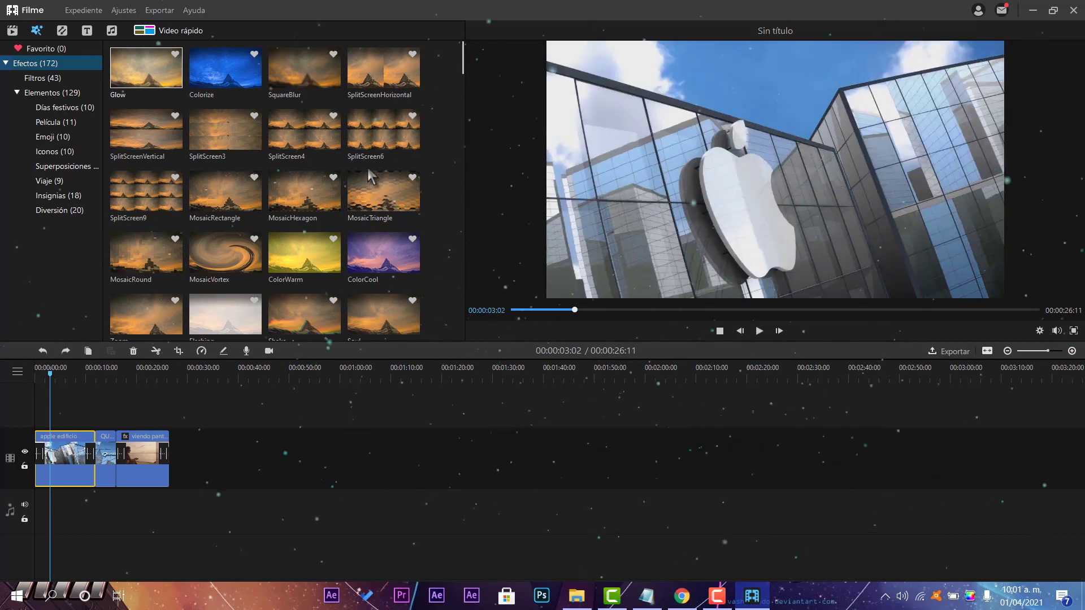
pyautogui.click(304, 129)
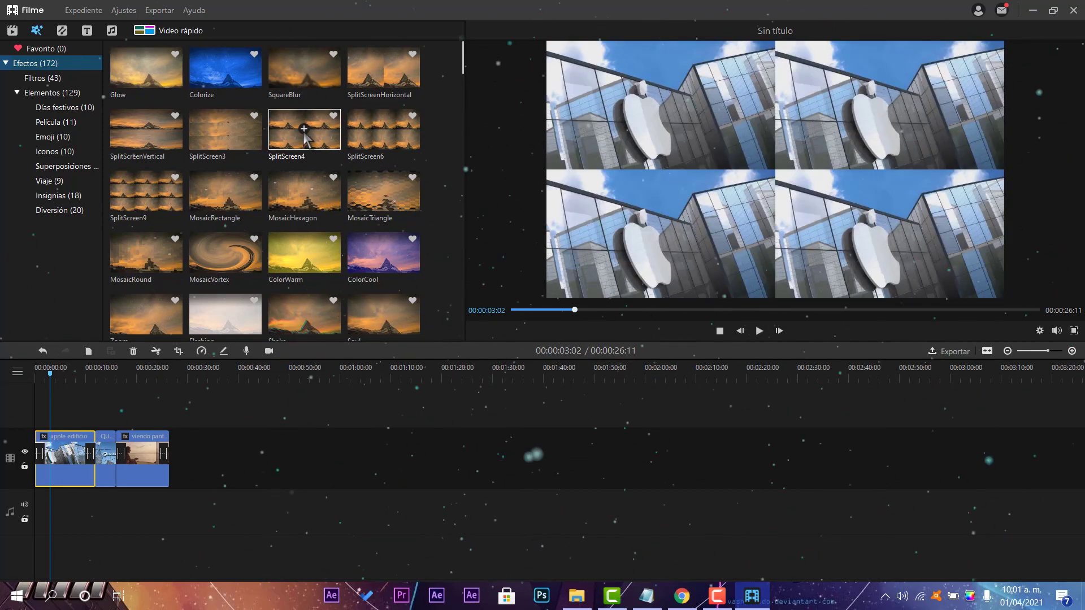
pyautogui.hotkey('ctrl', 'z')
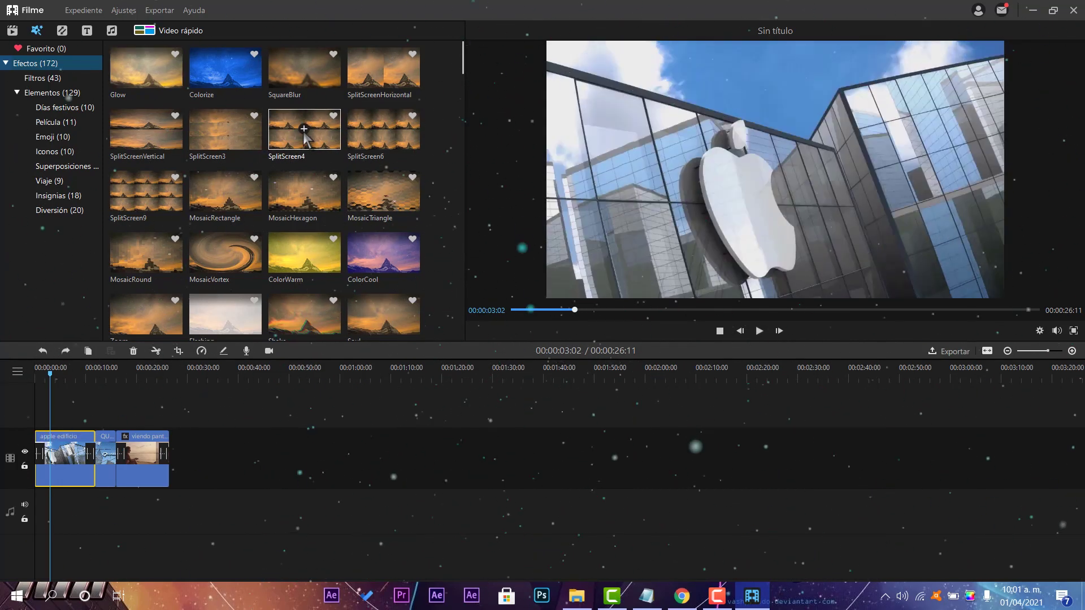
pyautogui.click(225, 129)
pyautogui.hotkey('ctrl', 'z')
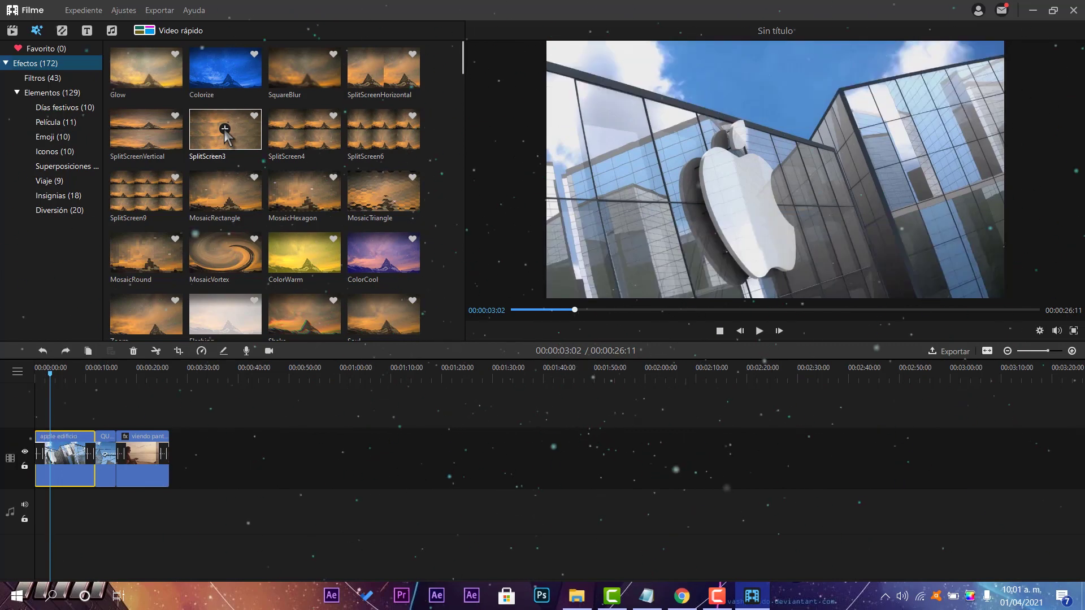
# Apply the ColorCool effect to the apple edificio clip and play it back briefly
pyautogui.scroll(-3, 211, 222)
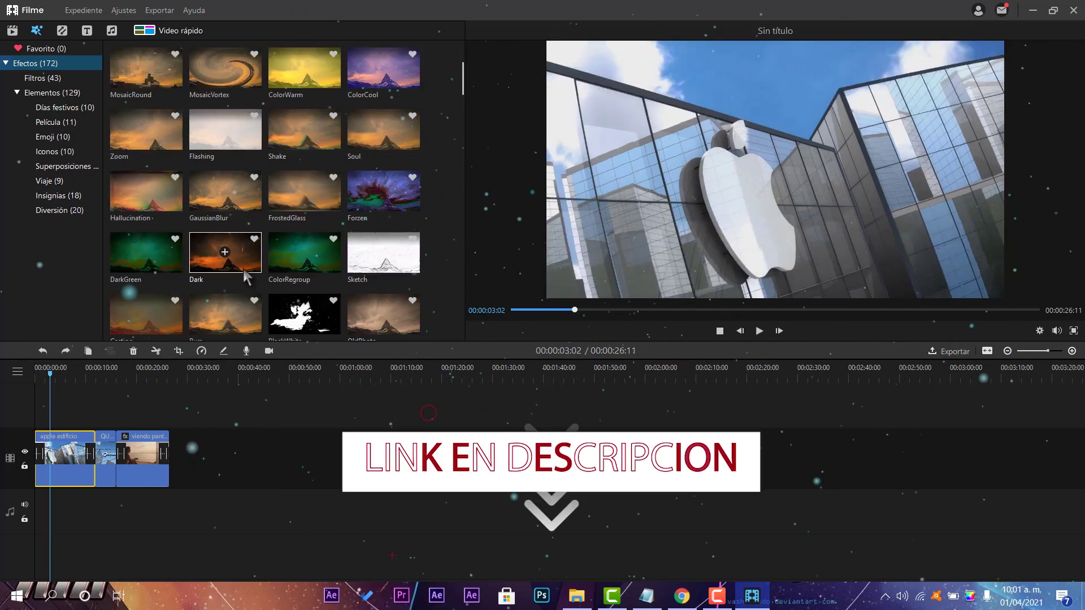
pyautogui.click(383, 67)
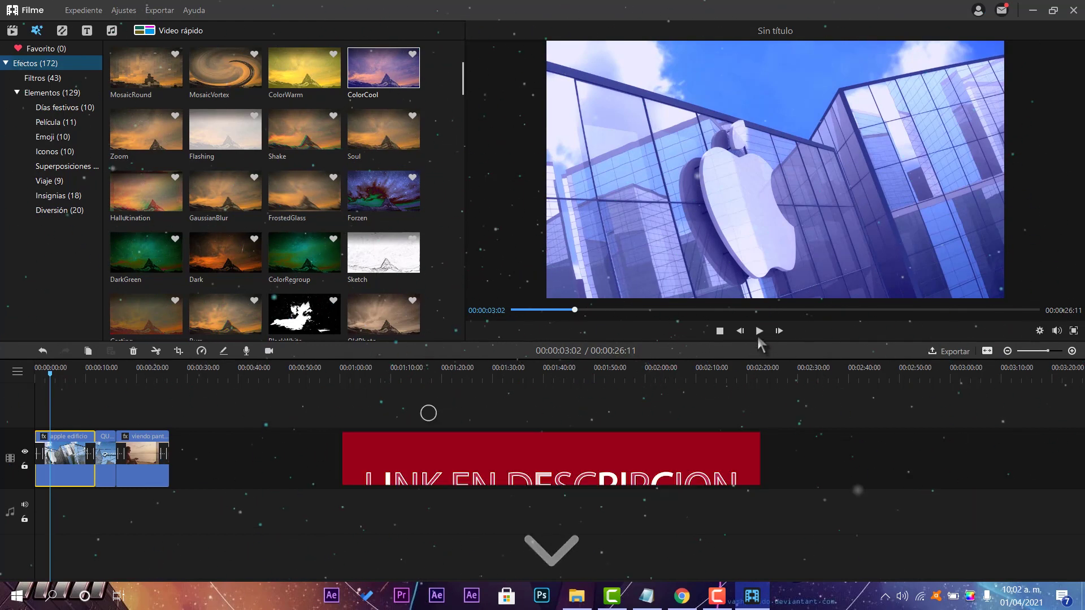
pyautogui.click(759, 331)
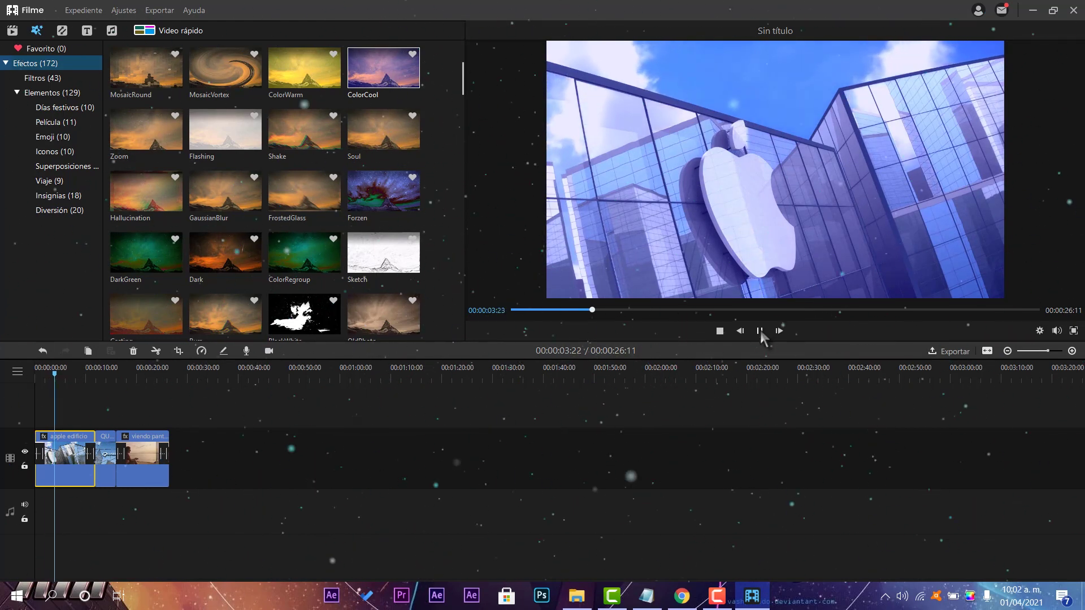
pyautogui.click(759, 332)
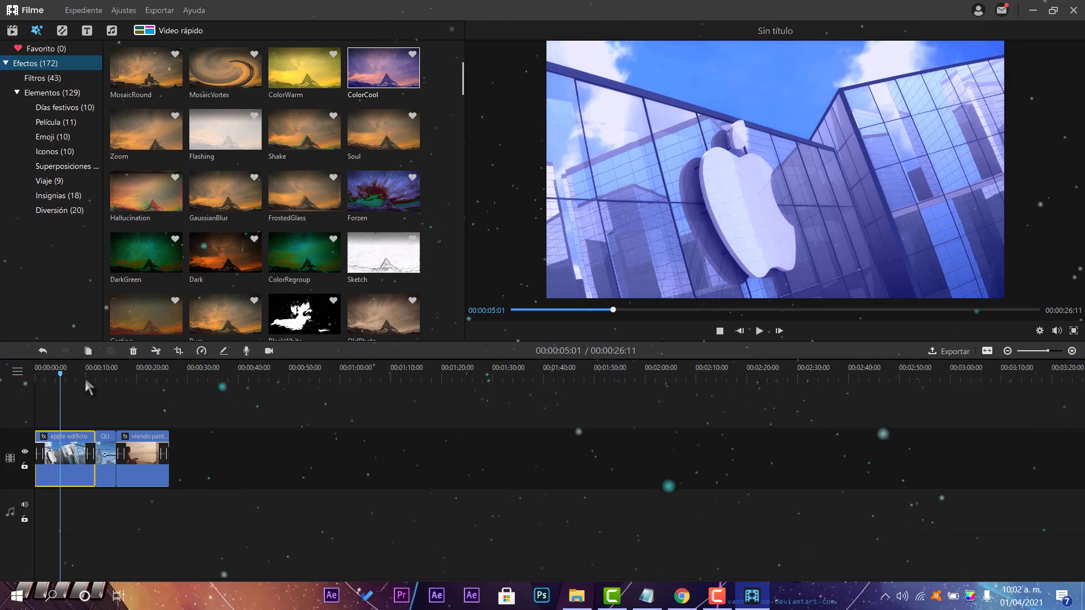
# Try the DarkGreen, Dark and Sketch effects on the QUALCOMM clip and play back the result
pyautogui.click(106, 375)
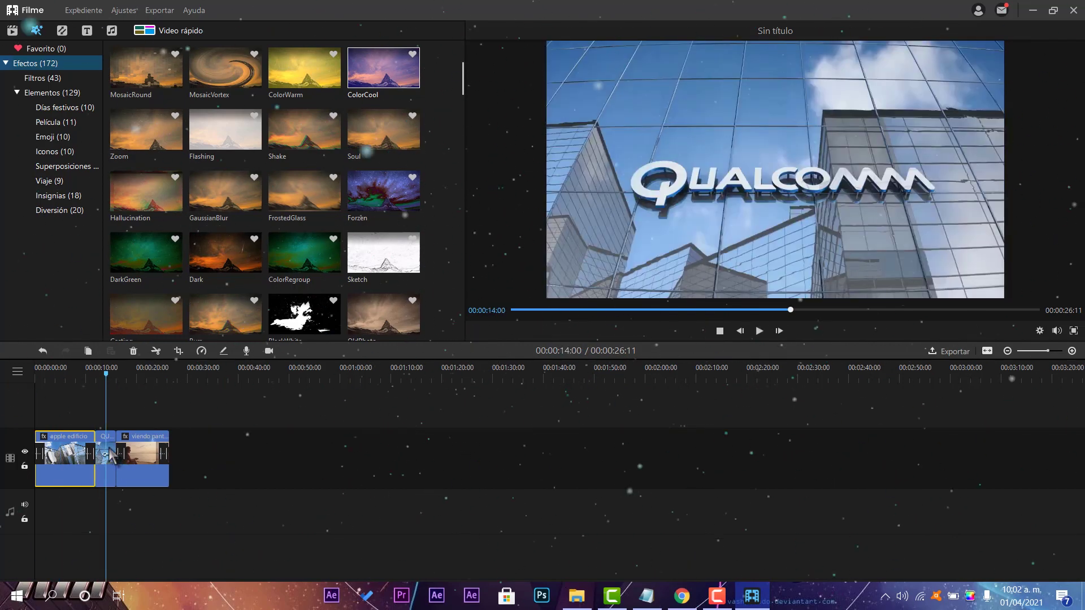
pyautogui.click(146, 253)
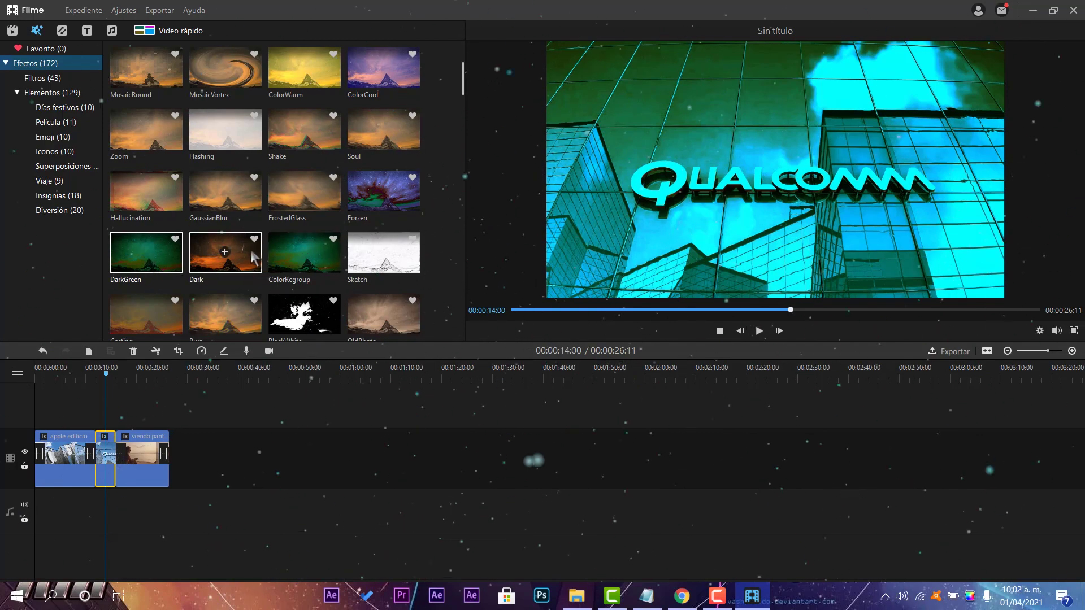
pyautogui.click(226, 255)
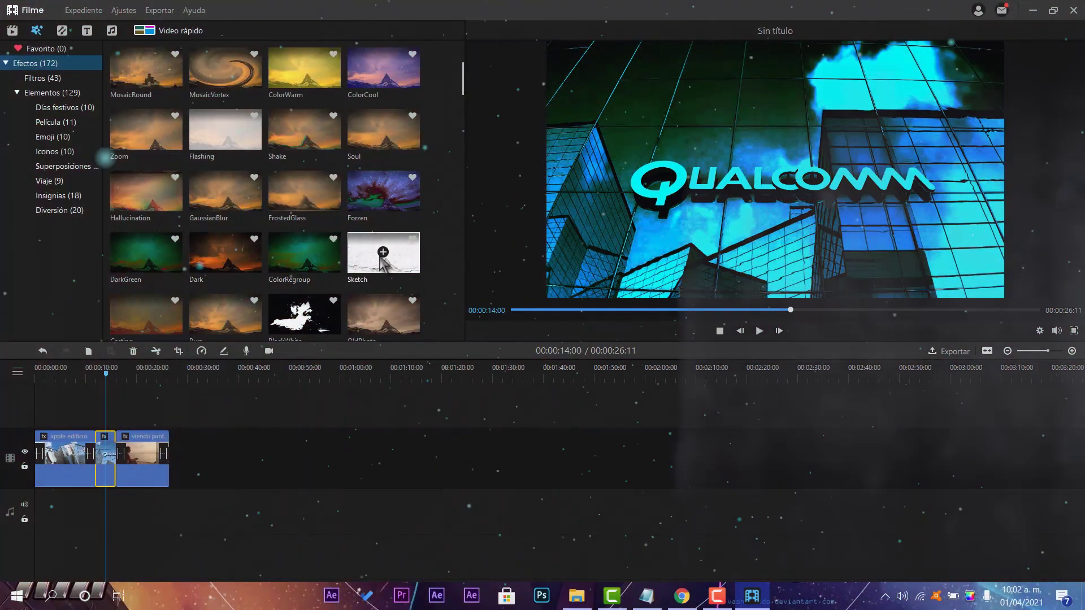
pyautogui.click(389, 255)
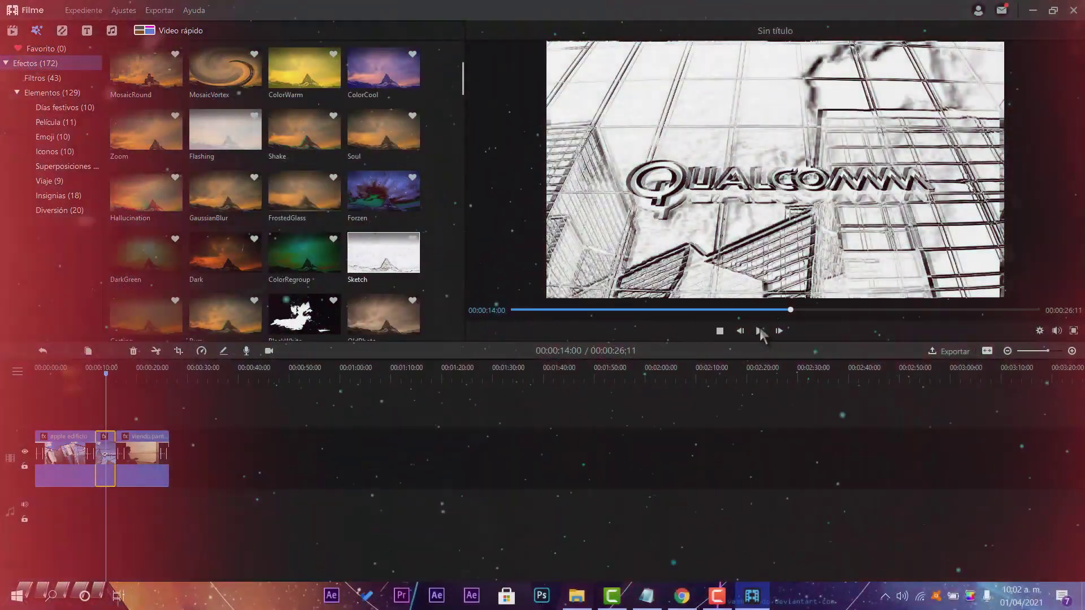
pyautogui.click(758, 330)
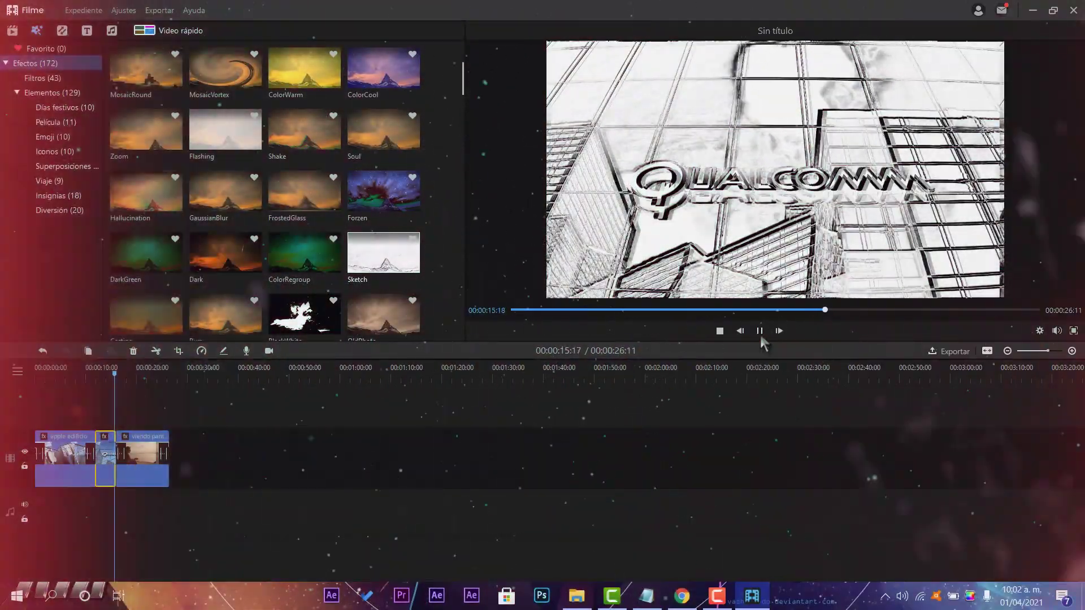
pyautogui.click(759, 330)
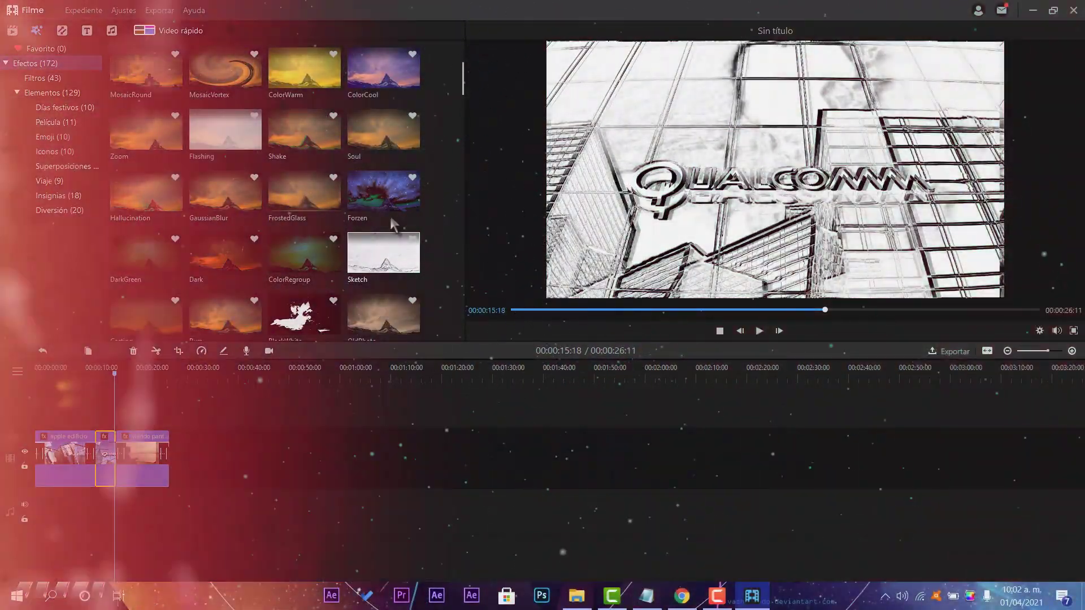
# Try the Invert and Balancor effects on the QUALCOMM clip
pyautogui.scroll(-5, 366, 244)
pyautogui.scroll(5, 366, 244)
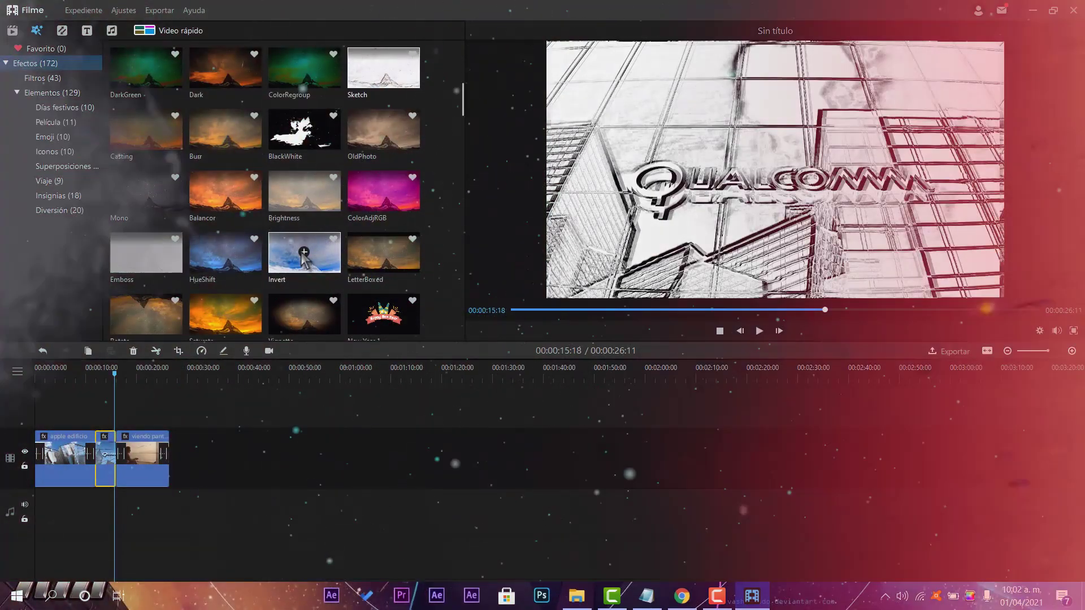
pyautogui.click(304, 254)
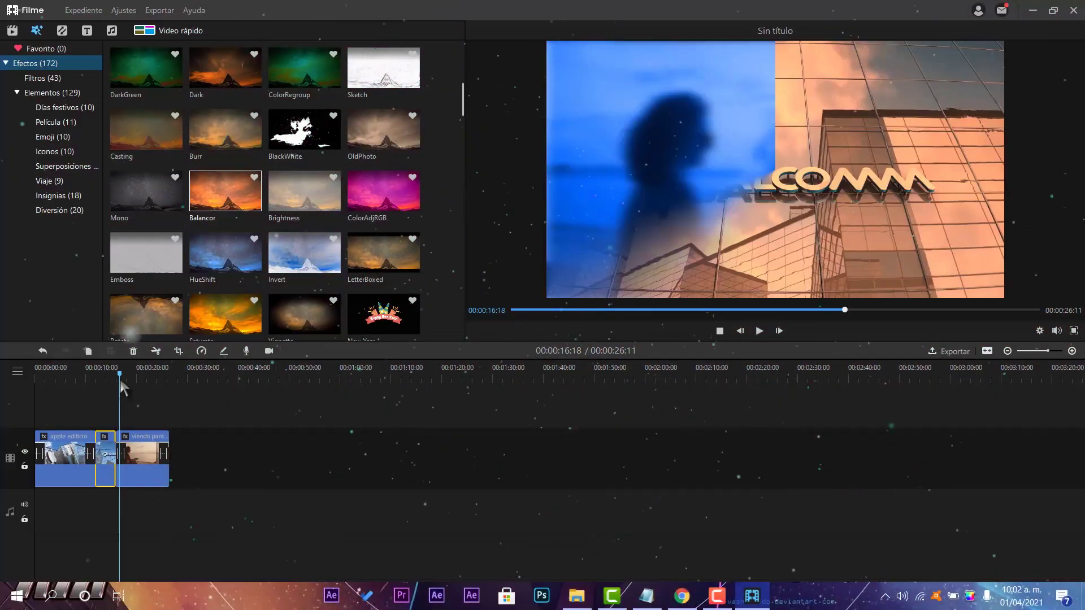
# Apply the Vignette effect to the viendo pantalla virtual clip and play it back
pyautogui.moveTo(120, 381); pyautogui.dragTo(136, 424)
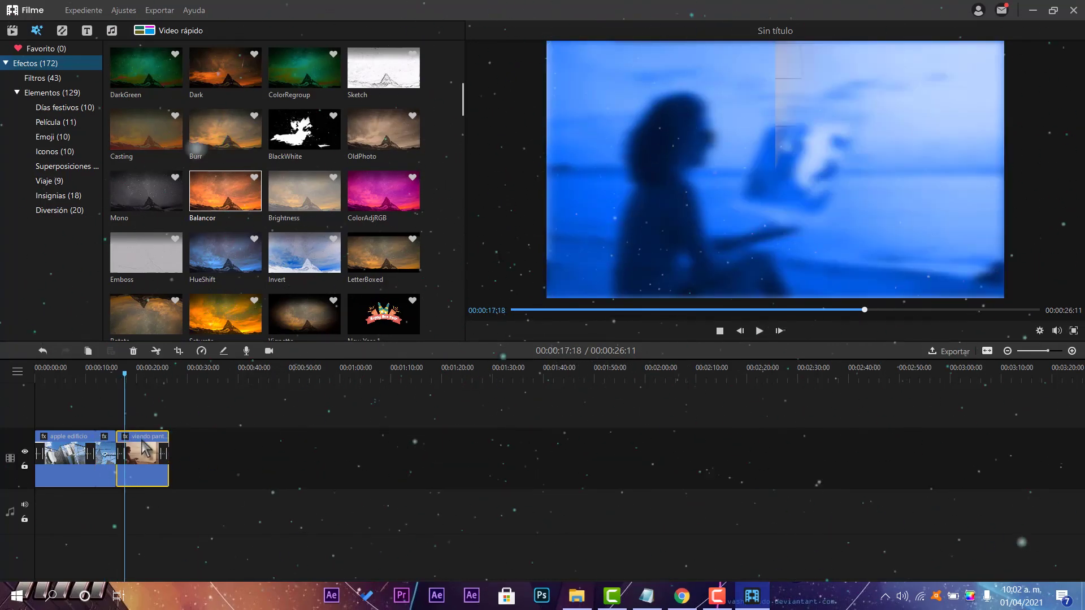
pyautogui.scroll(-3, 293, 146)
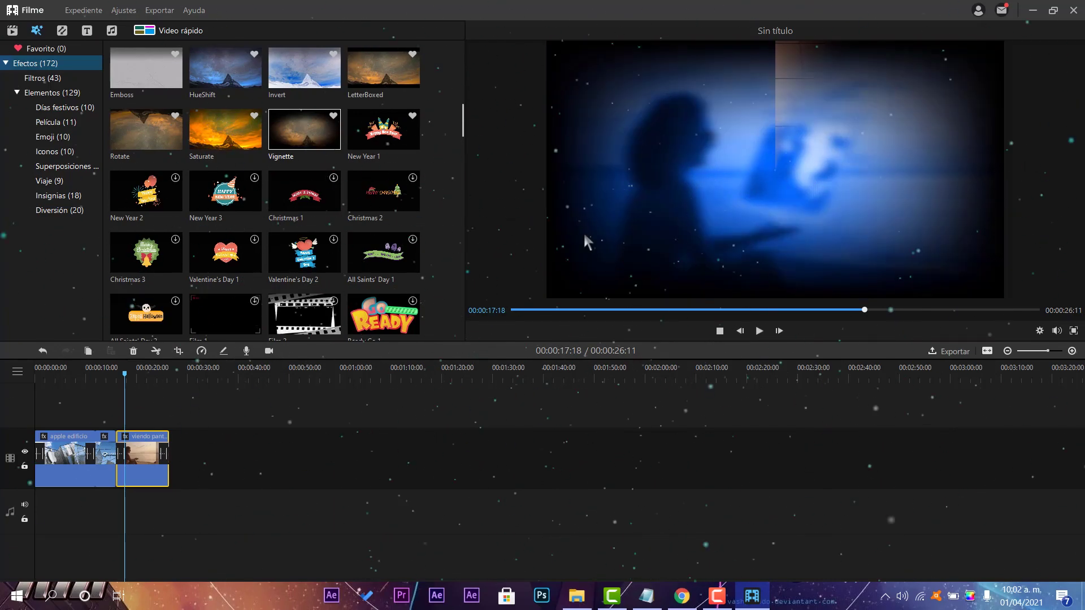
pyautogui.click(759, 331)
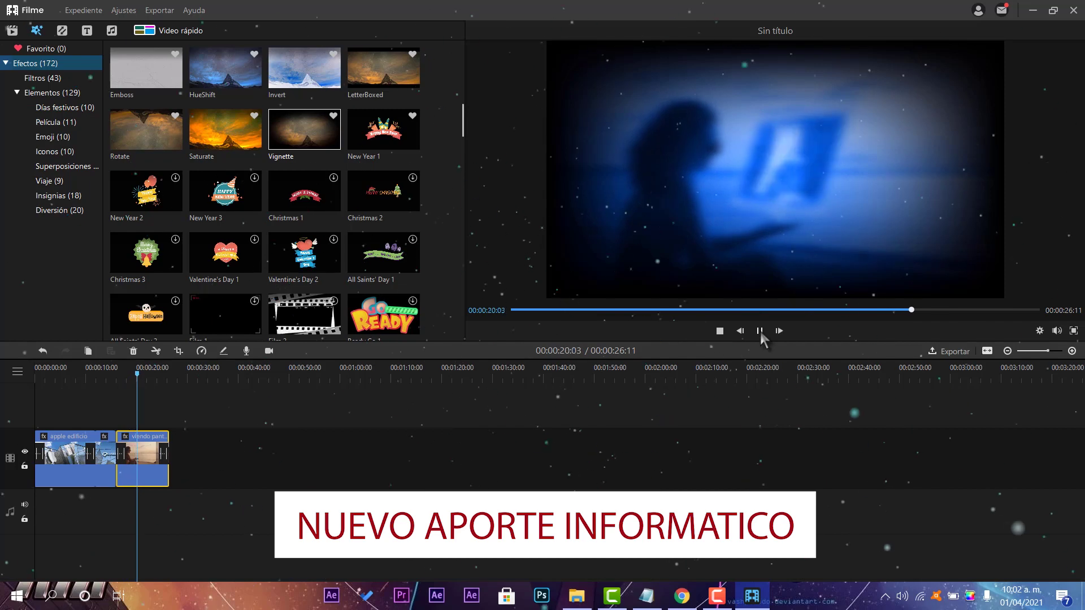
pyautogui.click(761, 331)
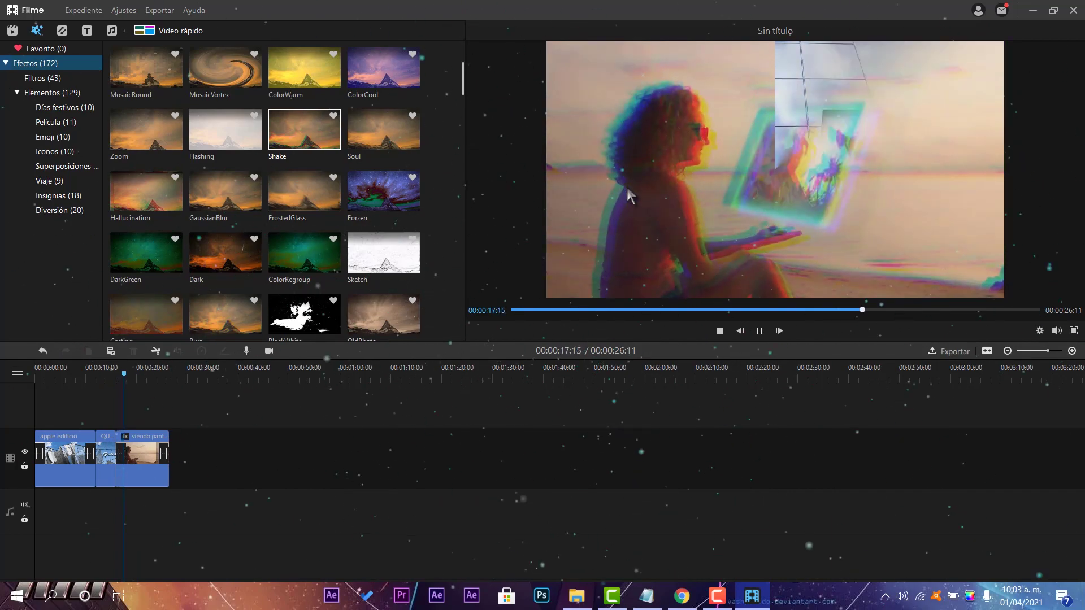
# Stop playback at 00:00:22:04 and add the Cool emoji element there, above the viendo pantalla virtual clip
pyautogui.click(758, 331)
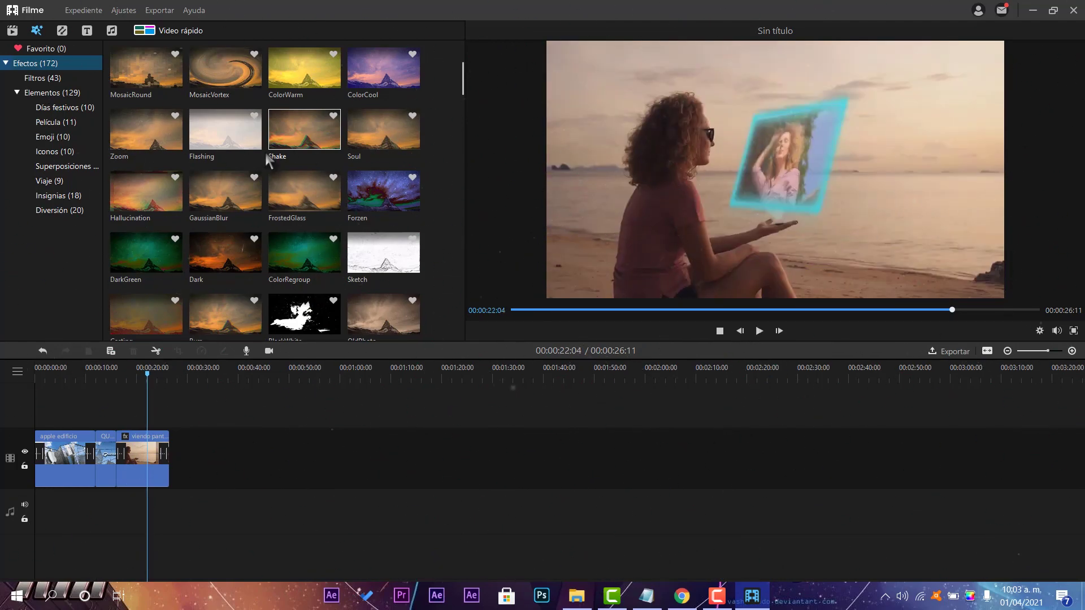
pyautogui.scroll(-10, 169, 169)
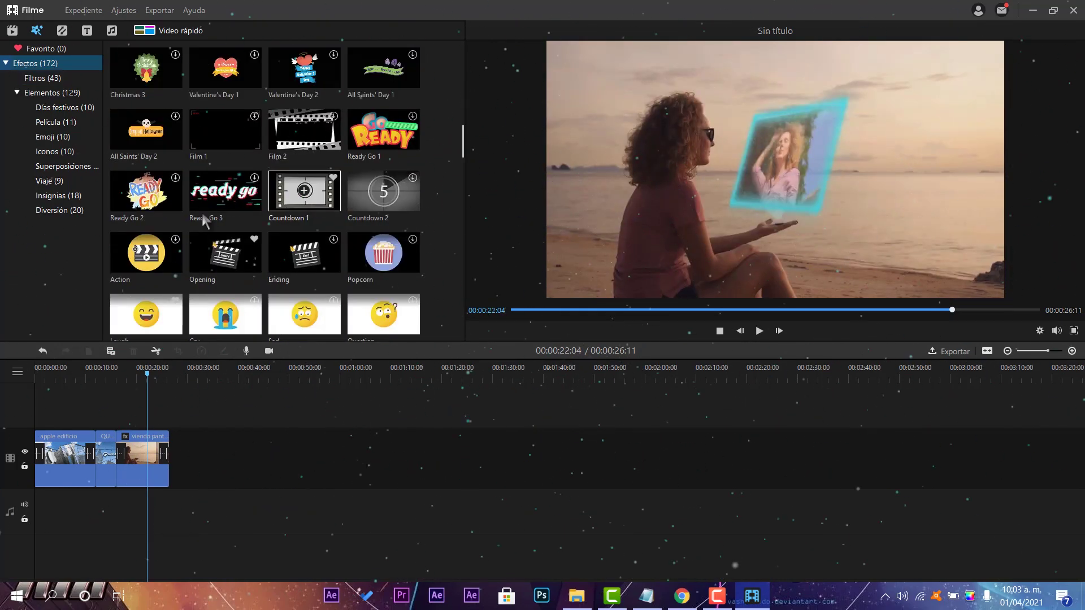
pyautogui.scroll(-6, 265, 149)
pyautogui.scroll(3, 321, 240)
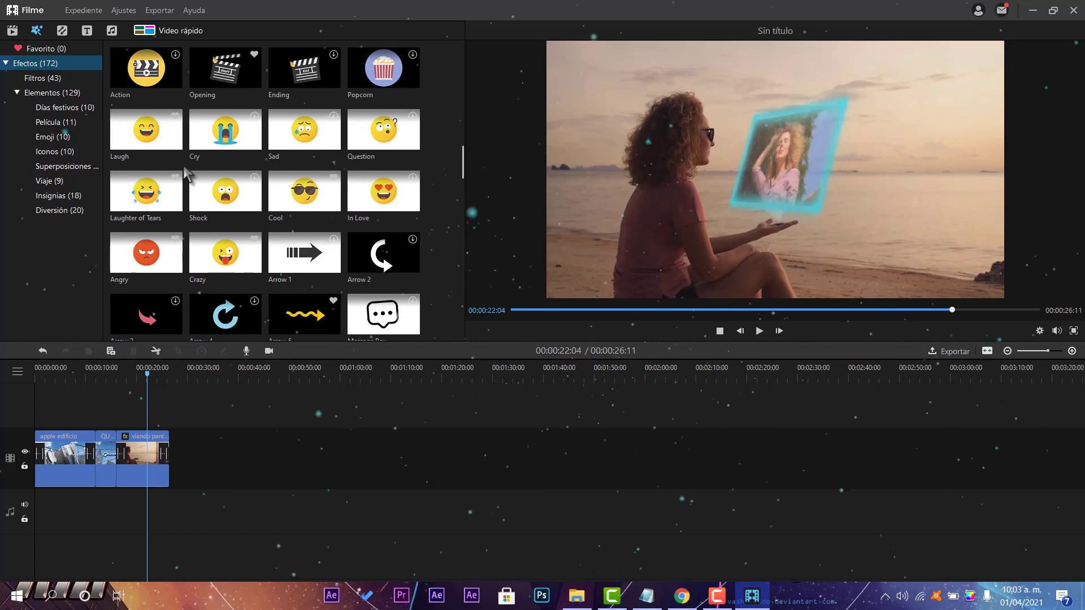
pyautogui.click(304, 191)
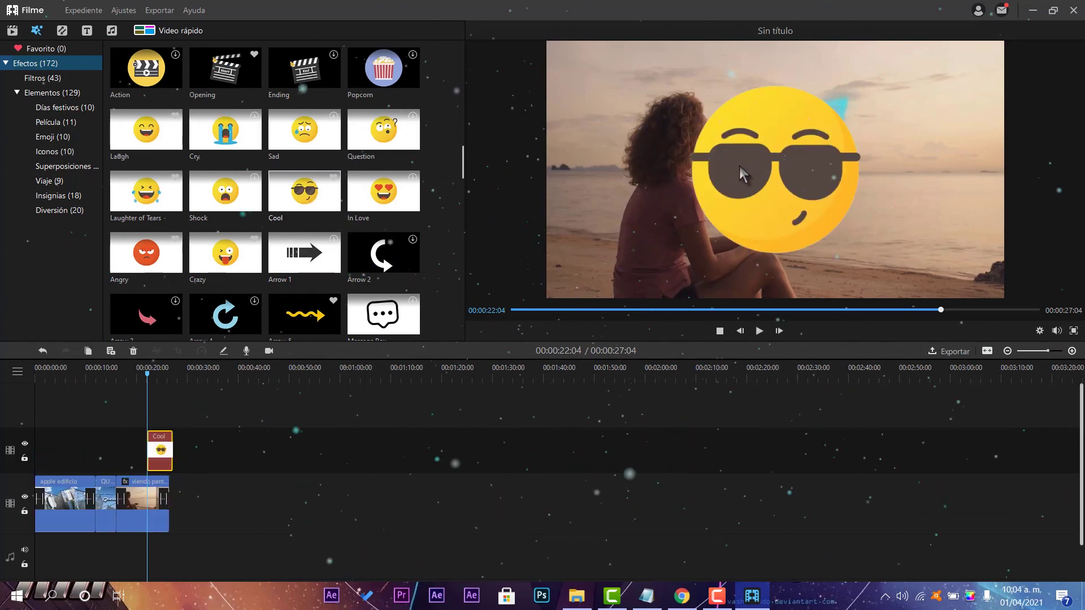
# Shrink the Cool emoji to a scale of 63.29 % and place it in the sky at the frame's upper right
pyautogui.doubleClick(771, 168)
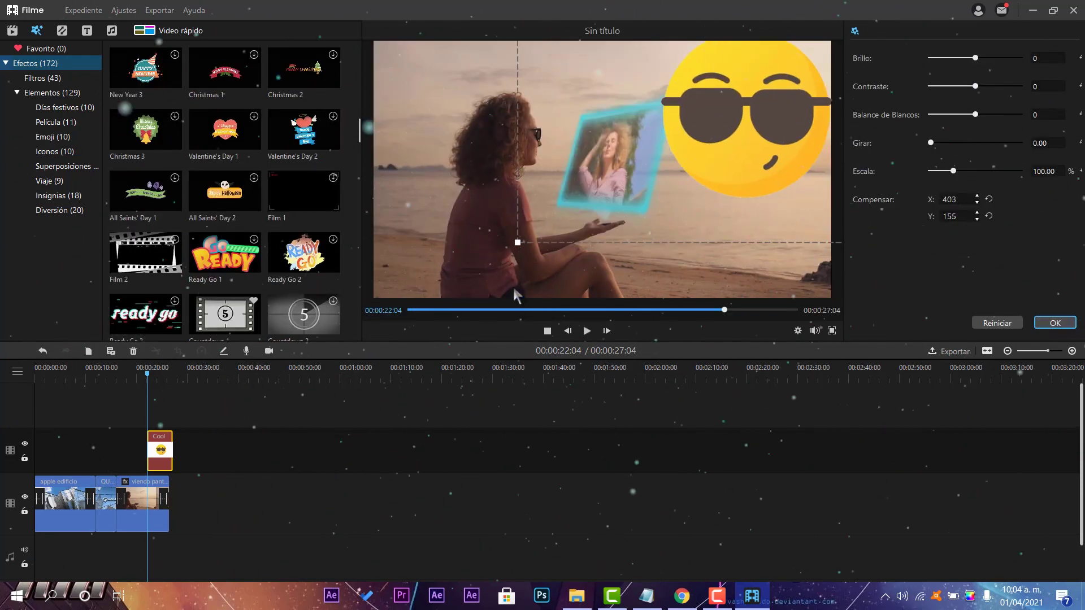
pyautogui.moveTo(517, 243); pyautogui.dragTo(614, 193)
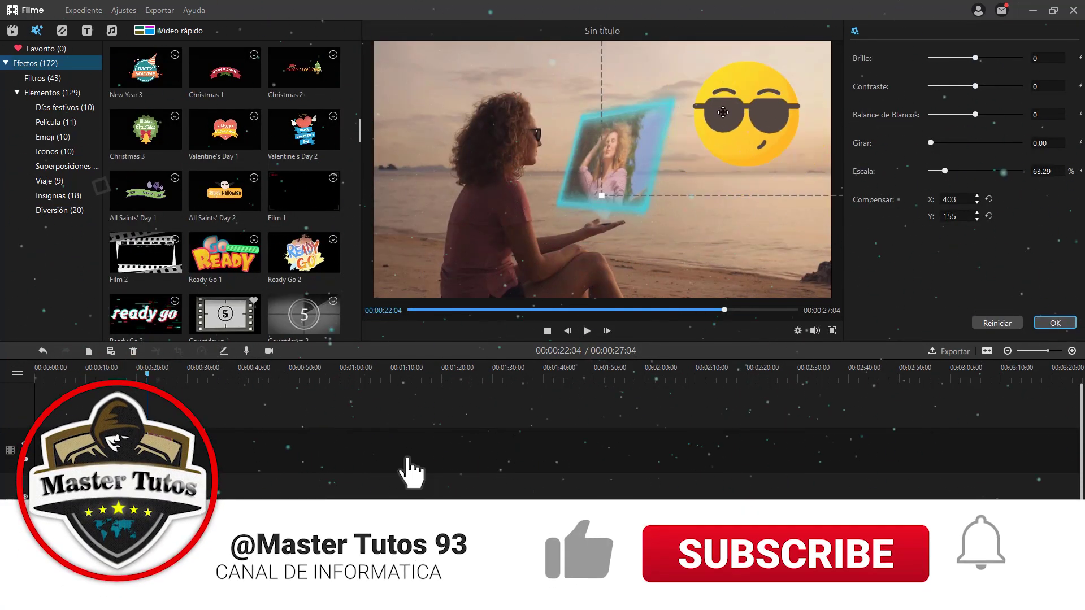
pyautogui.moveTo(723, 111); pyautogui.dragTo(726, 107)
pyautogui.click(230, 404)
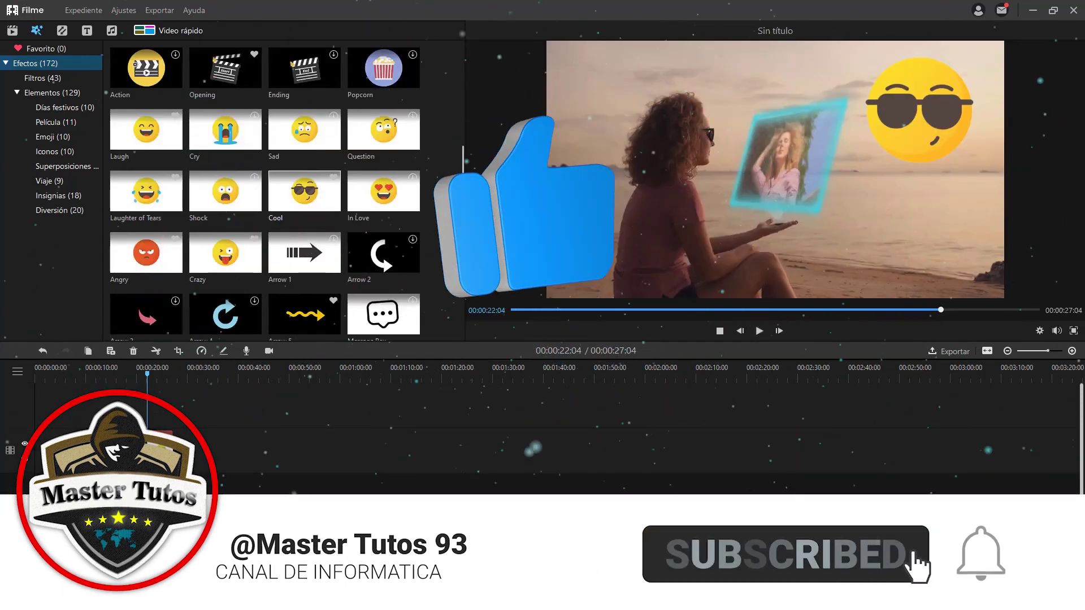
# Add the Frame4 element on its own track and align its start with the viendo pantalla virtual clip
pyautogui.click(56, 92)
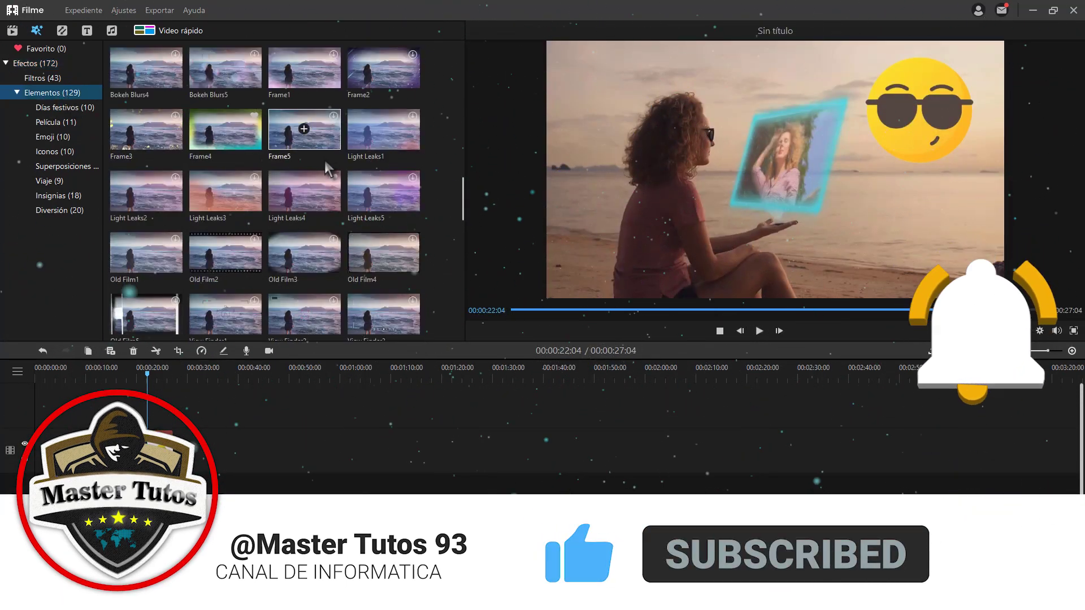
pyautogui.click(225, 129)
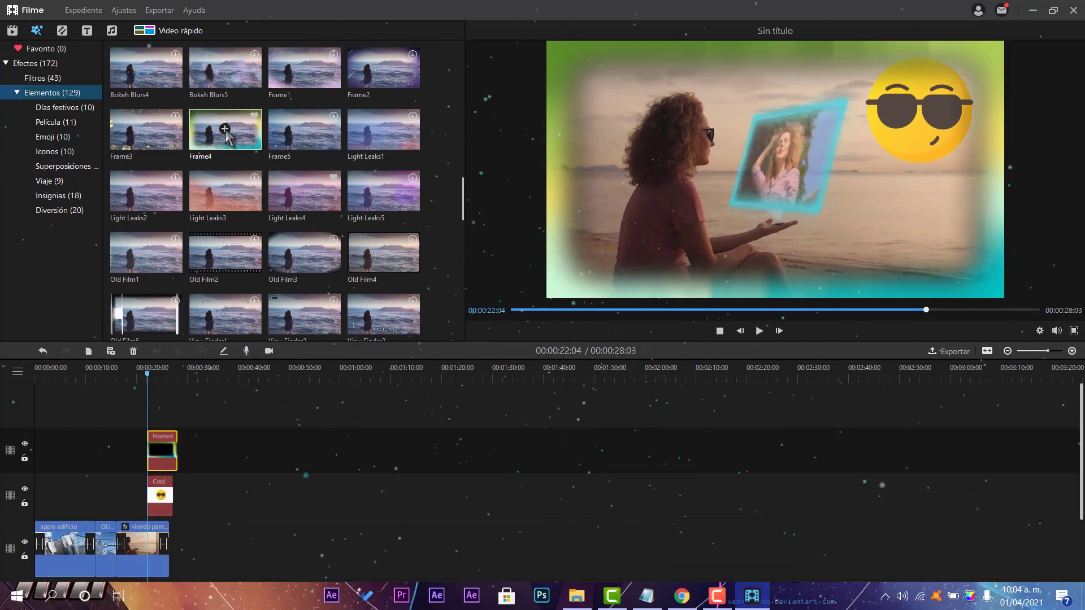
pyautogui.click(148, 554)
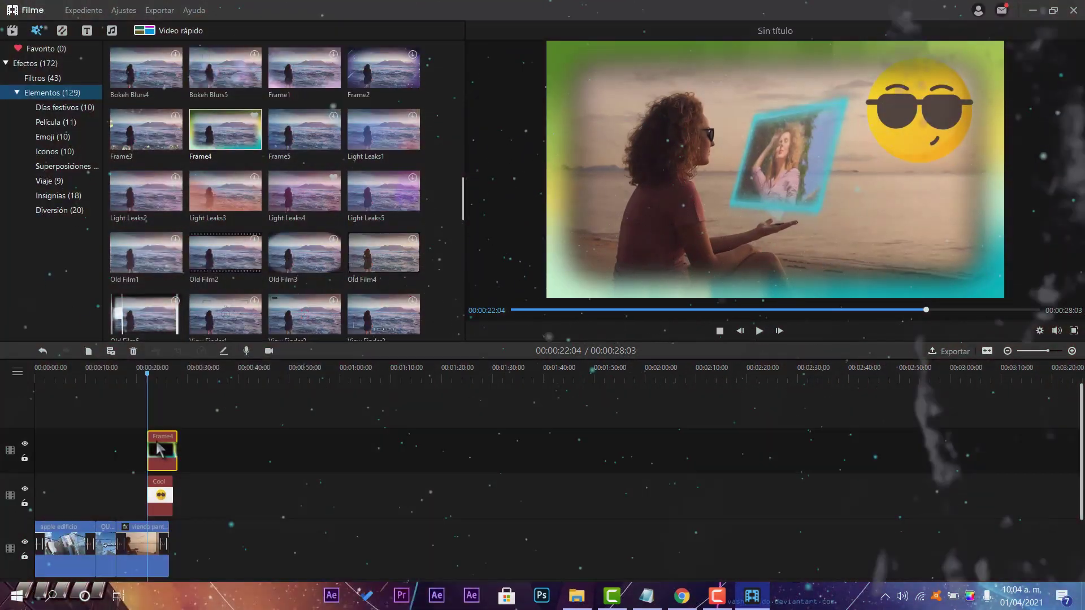
pyautogui.click(149, 445)
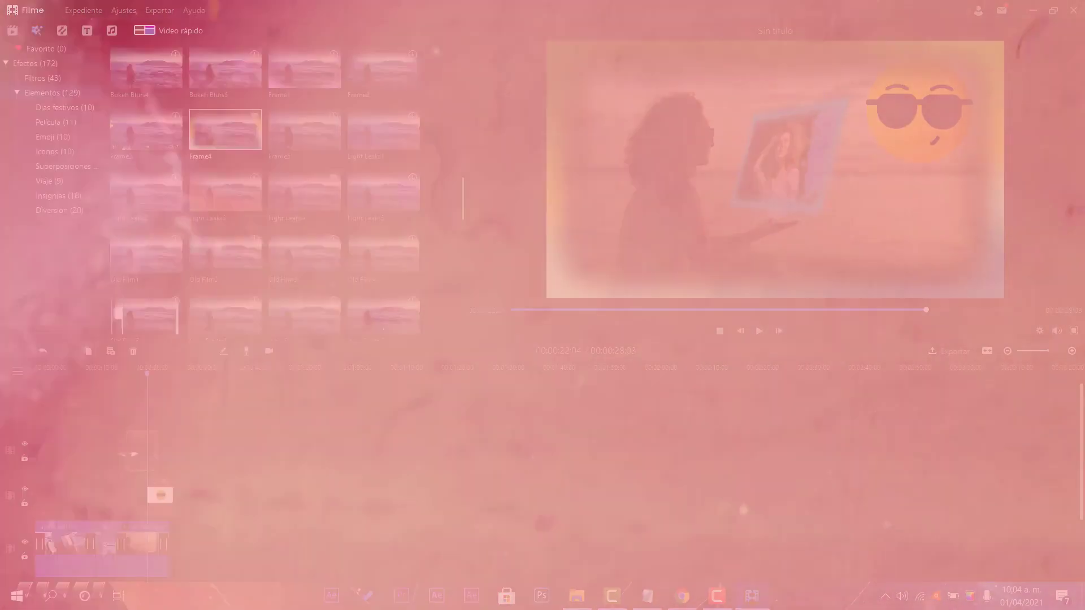
pyautogui.moveTo(129, 453); pyautogui.dragTo(119, 453)
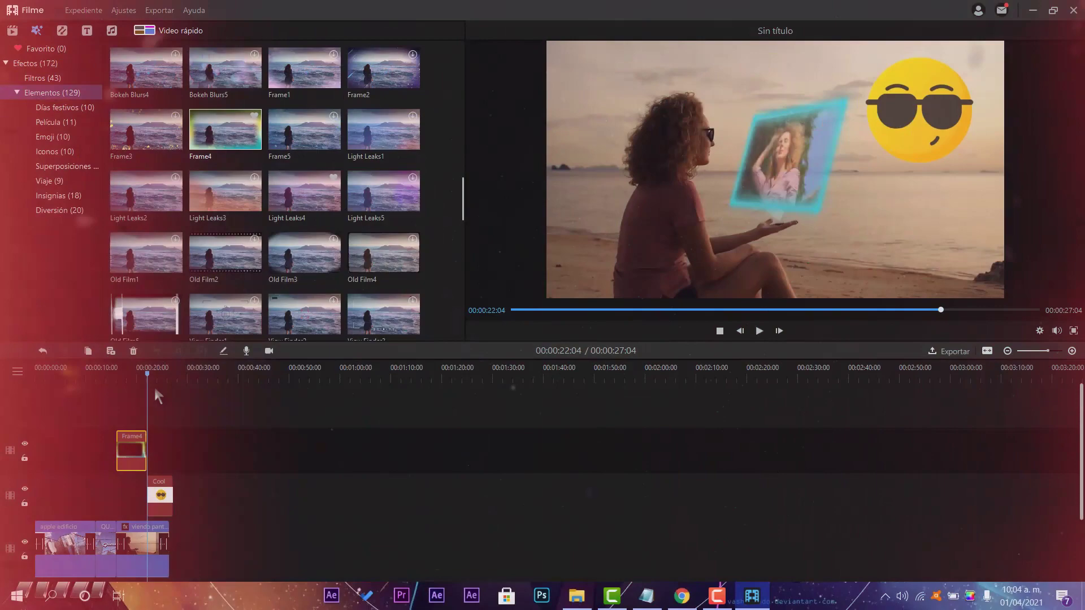
# Preview the frame at 00:00:17:00 and add the Light Leaks3 element directly after Frame4 on the same track
pyautogui.moveTo(147, 375); pyautogui.dragTo(120, 395)
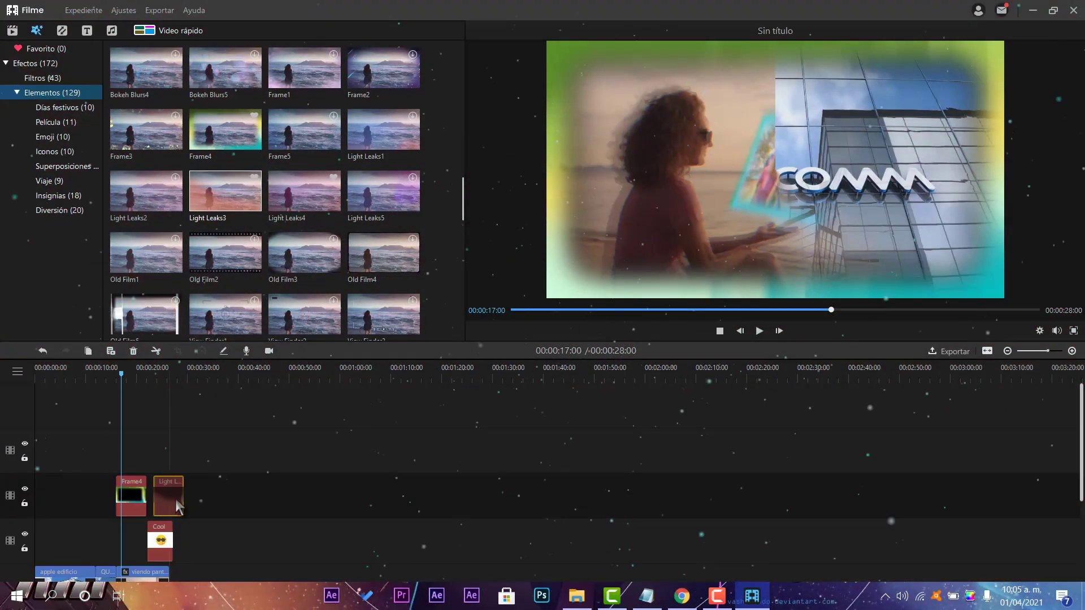
pyautogui.moveTo(175, 499); pyautogui.dragTo(172, 499)
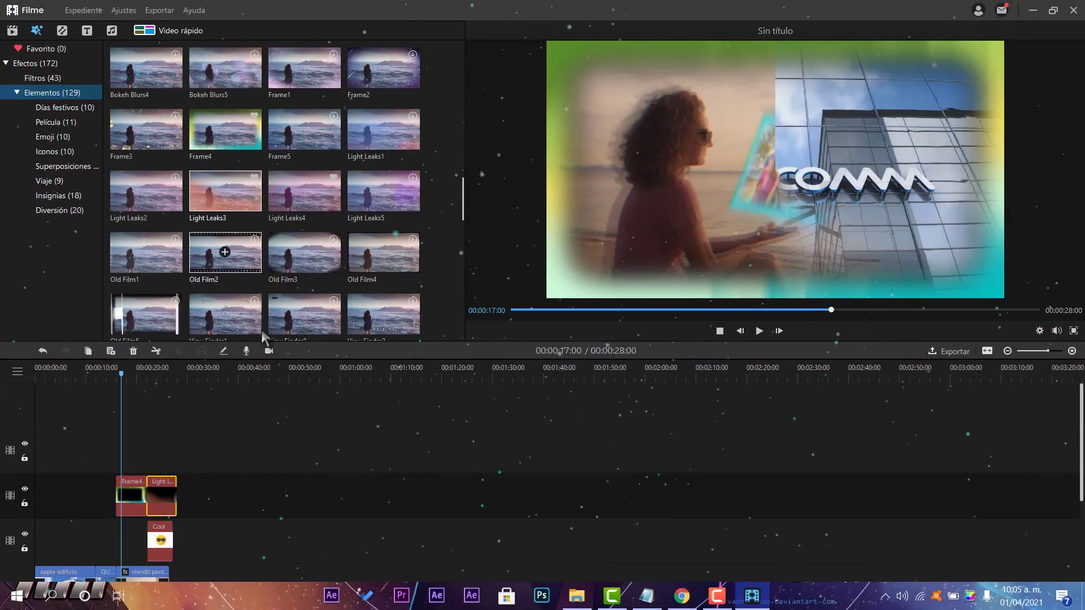
# Browse the element library's Días festivos, Película, Emoji, Iconos and Superposiciones categories
pyautogui.scroll(-2, 249, 485)
pyautogui.scroll(-5, 152, 191)
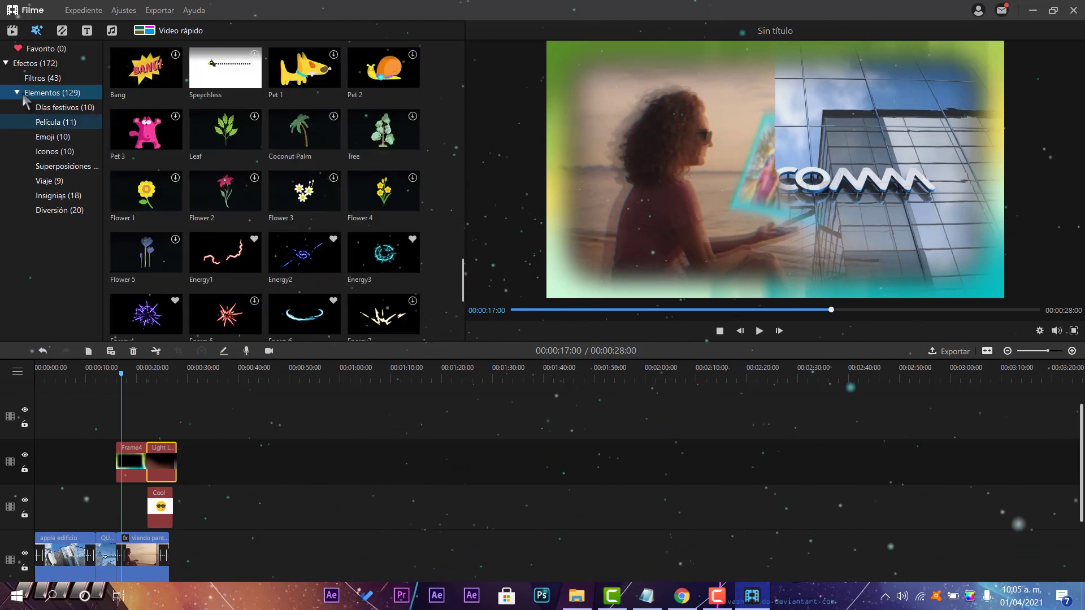
pyautogui.click(43, 105)
pyautogui.click(53, 122)
pyautogui.click(60, 135)
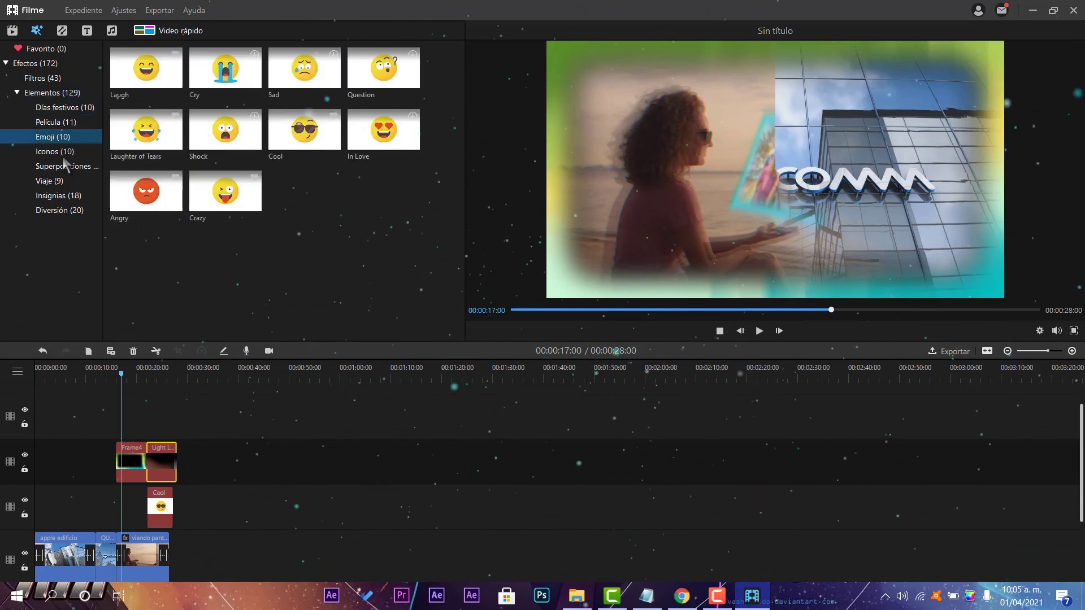
pyautogui.click(62, 157)
pyautogui.click(65, 166)
pyautogui.scroll(-1, 165, 421)
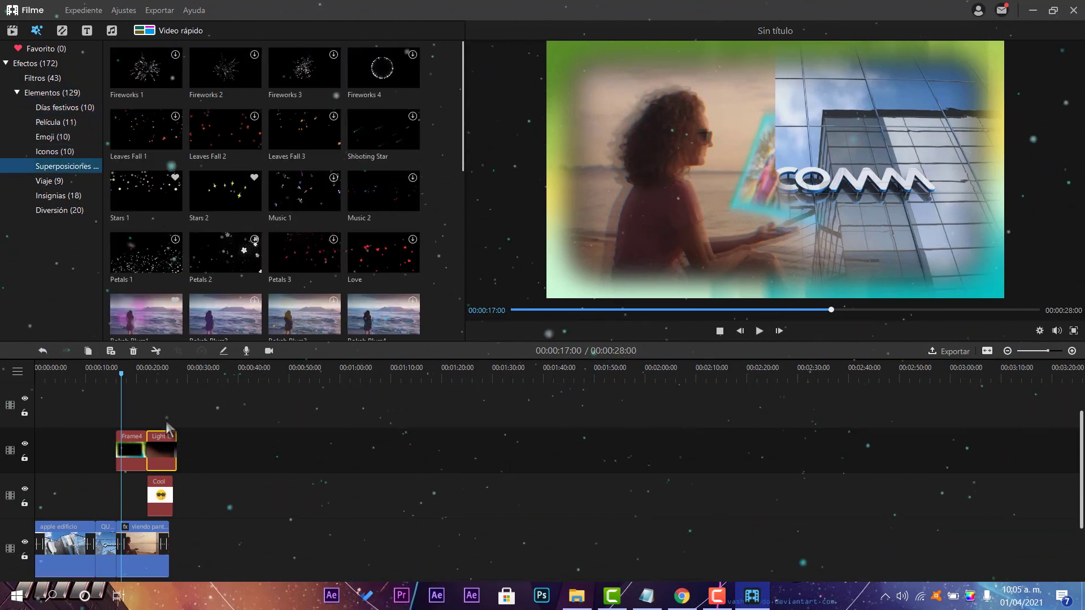
# Add the Stars 1 overlay at 00:00:03:08 and the Stars 2 overlay at 00:00:14:05
pyautogui.click(51, 382)
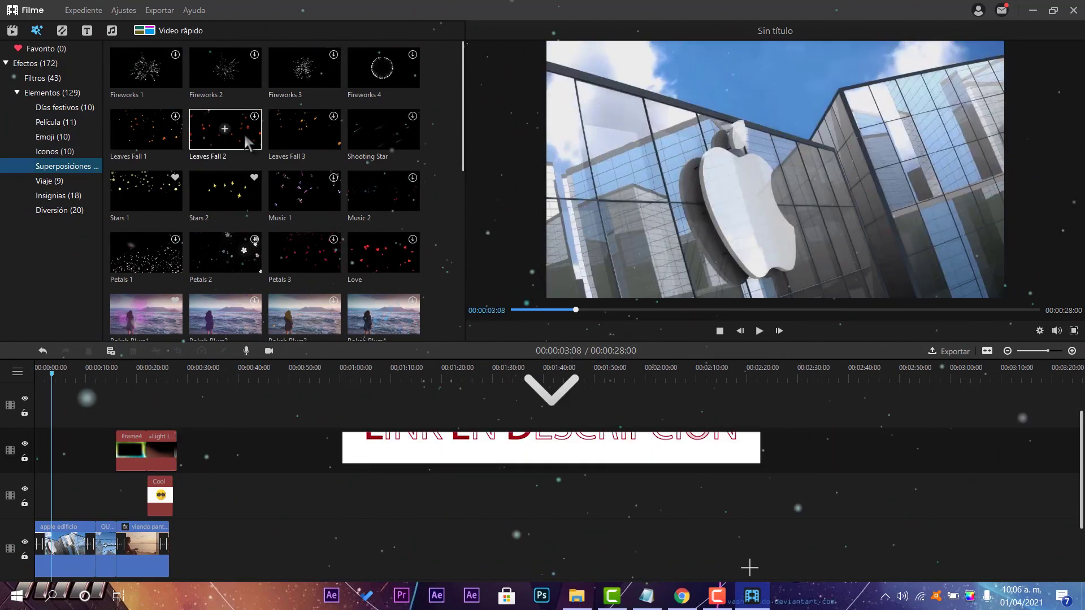
pyautogui.click(146, 191)
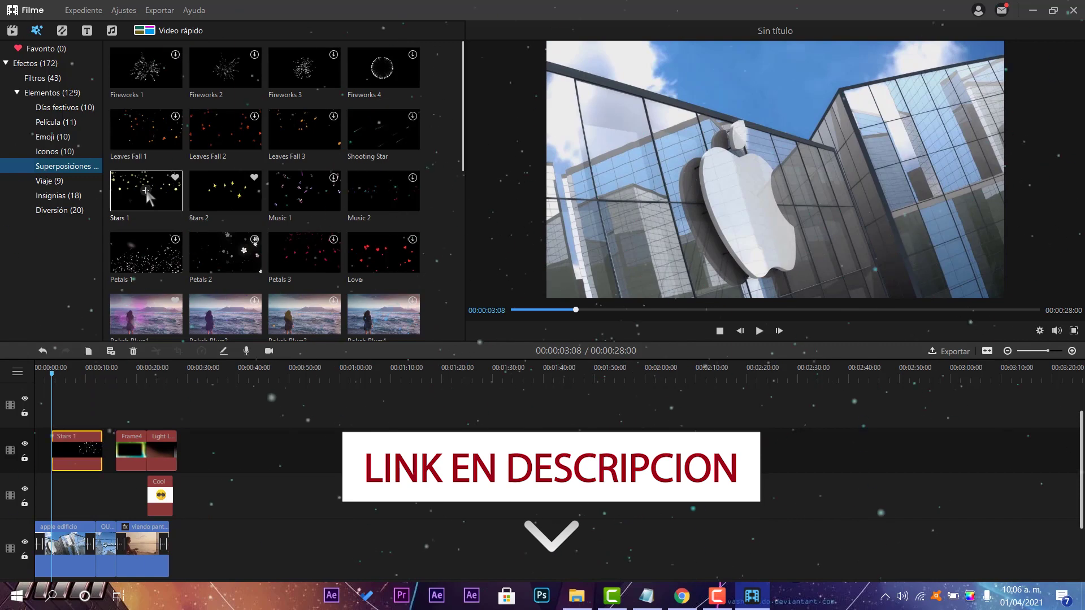
pyautogui.click(67, 378)
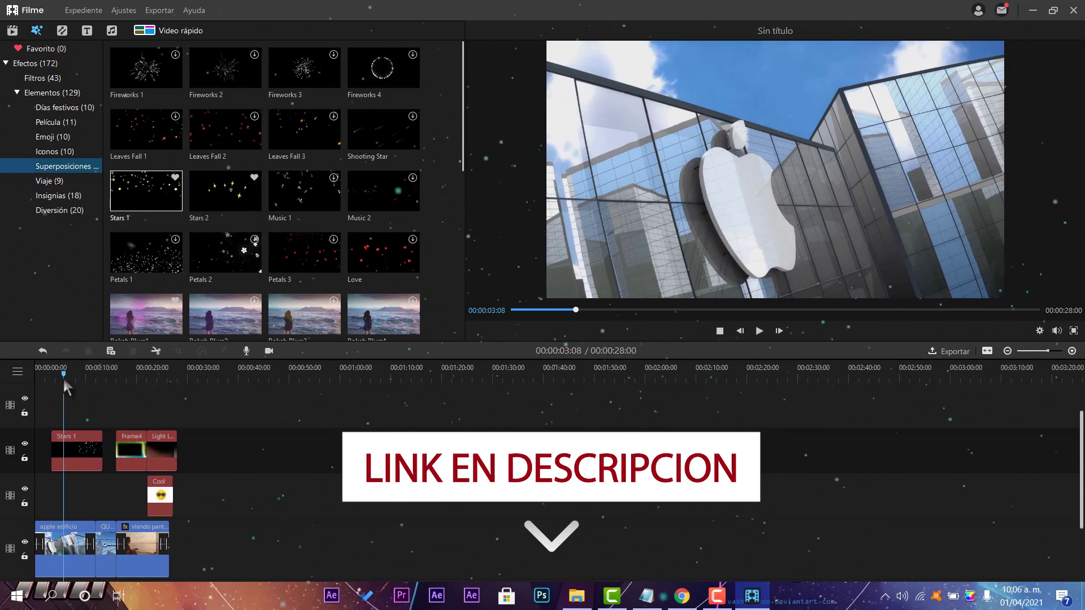
pyautogui.moveTo(69, 379); pyautogui.dragTo(105, 391)
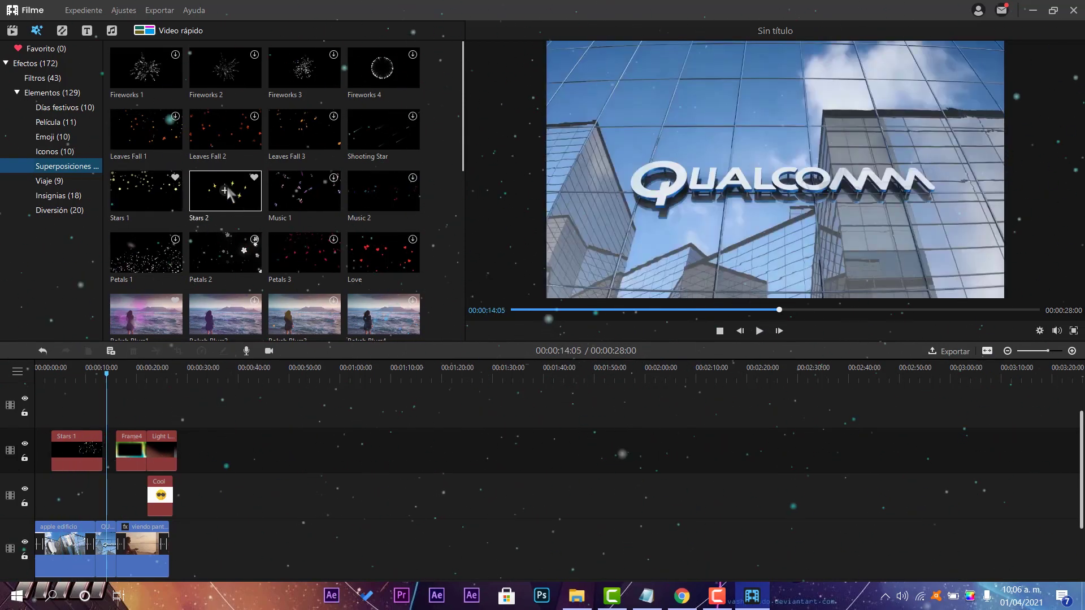
pyautogui.click(224, 191)
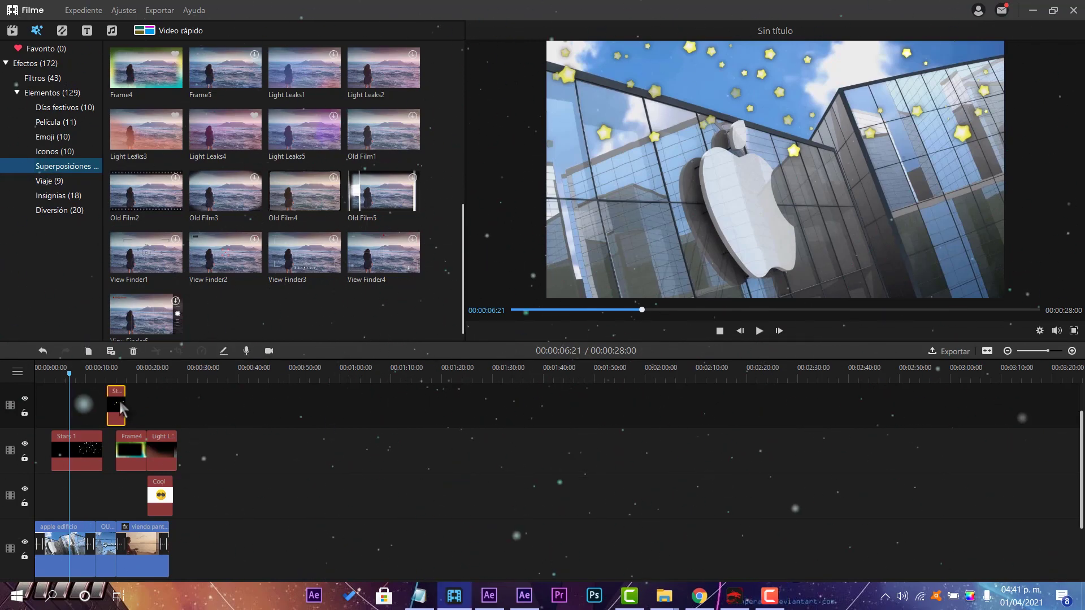
# Scrub back to 00:00:00:21 to preview the stars, and look through the Viaje, Insignias, Superposiciones and Filtros categories
pyautogui.moveTo(65, 376); pyautogui.dragTo(53, 376)
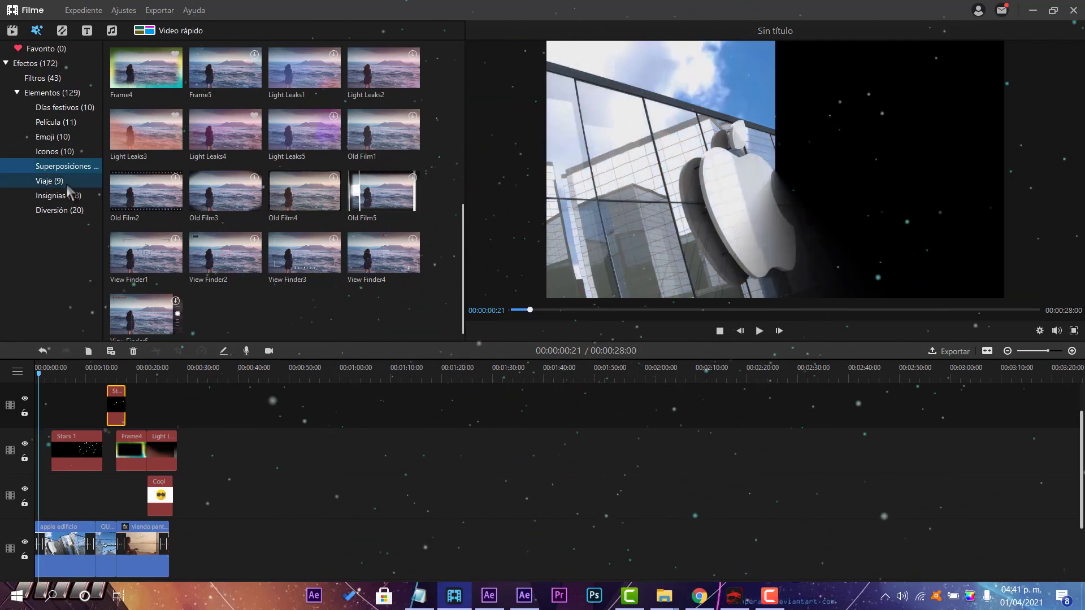
pyautogui.click(66, 182)
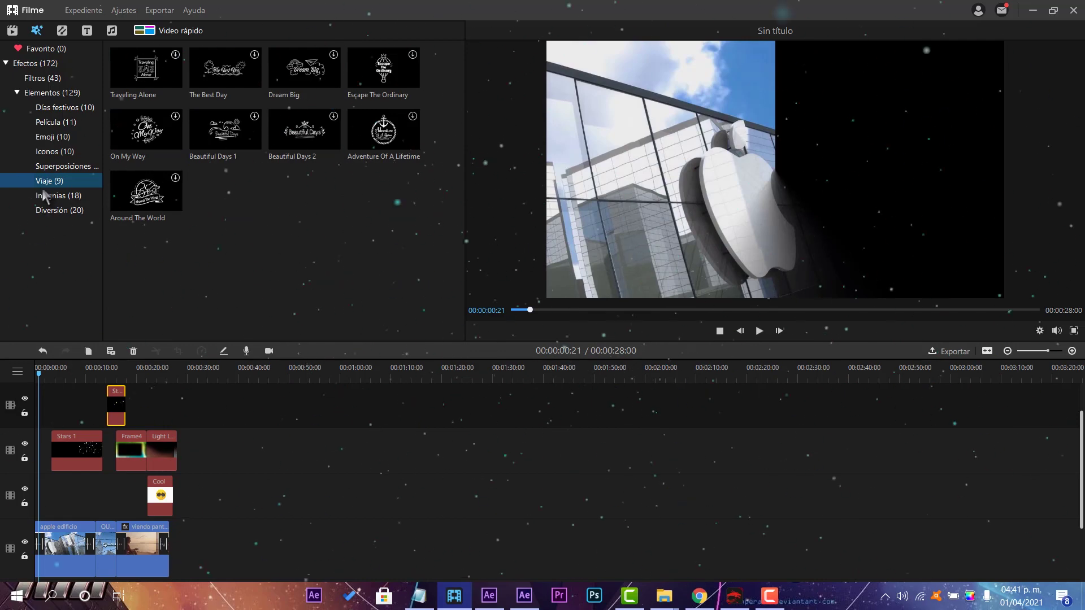
pyautogui.click(46, 195)
pyautogui.click(83, 166)
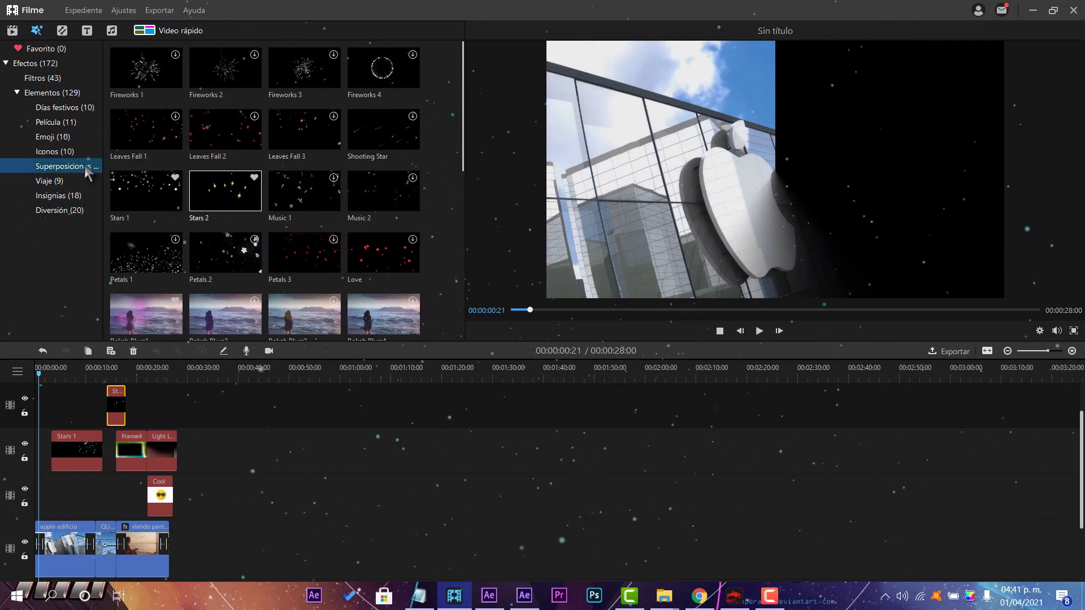
pyautogui.click(62, 80)
pyautogui.scroll(-10, 346, 288)
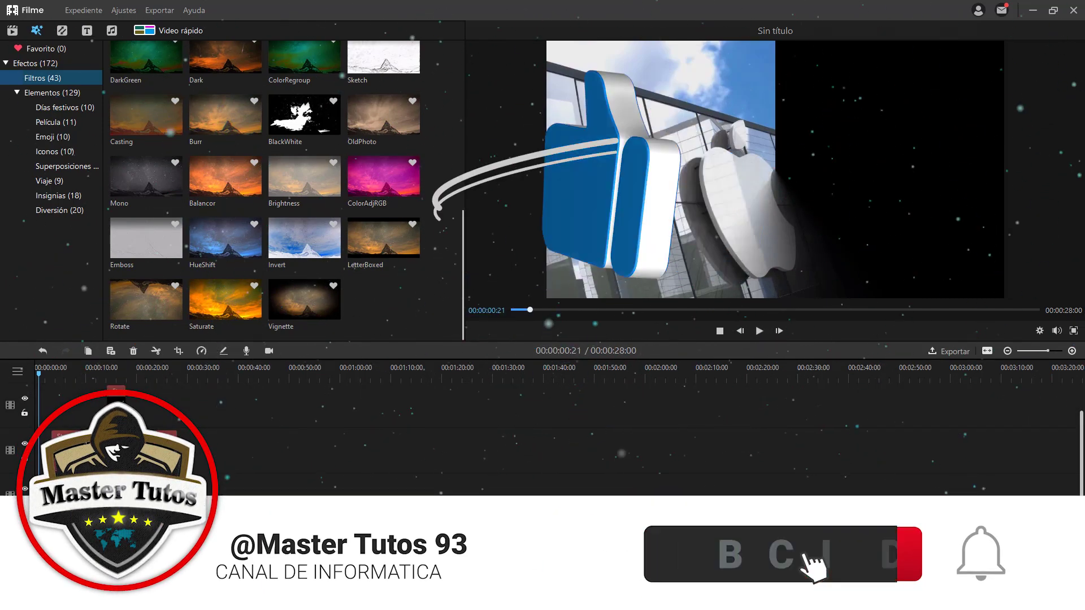
pyautogui.click(607, 416)
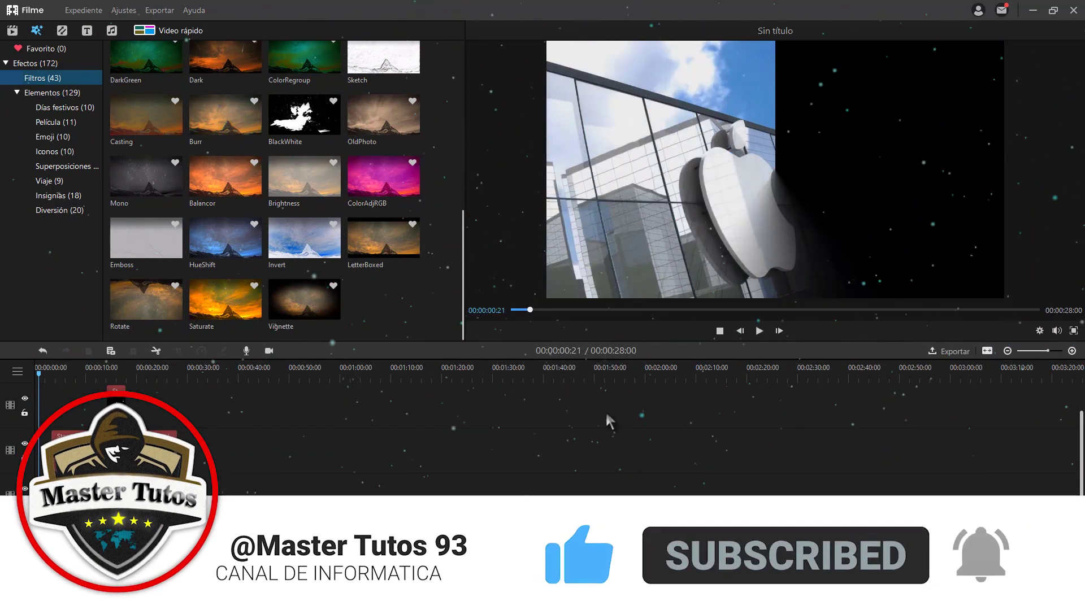
# Preview the project at 00:00:19:21 and select the viendo pantalla virtual clip
pyautogui.moveTo(79, 379); pyautogui.dragTo(136, 378)
pyautogui.click(153, 566)
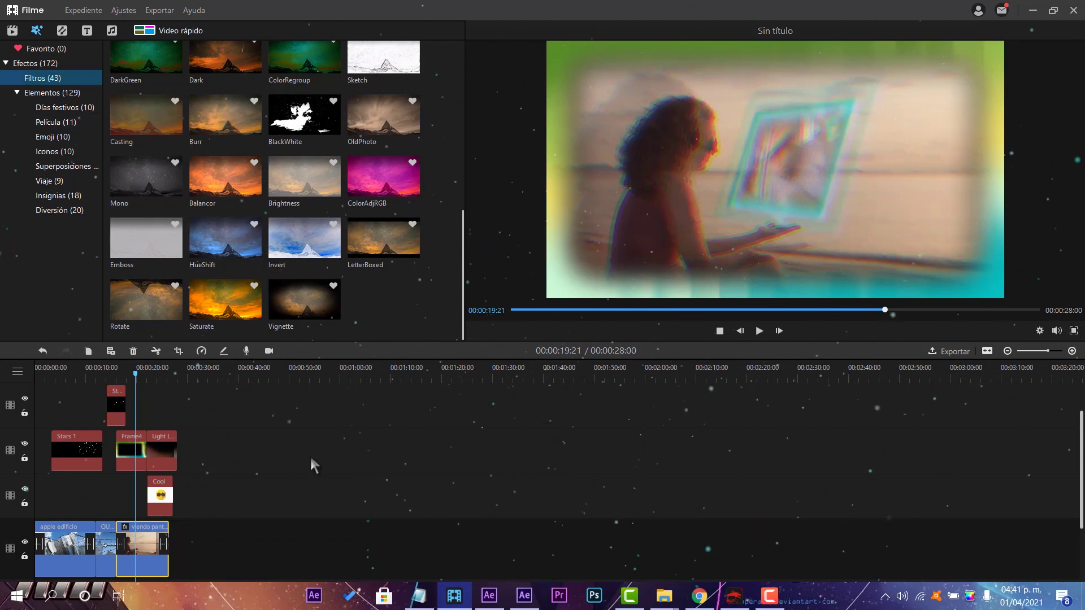
pyautogui.scroll(7, 305, 183)
# Export the project as a local MP4 video named "Mi videodfd" at 1280 x 720 with Estándar quality
pyautogui.click(156, 10)
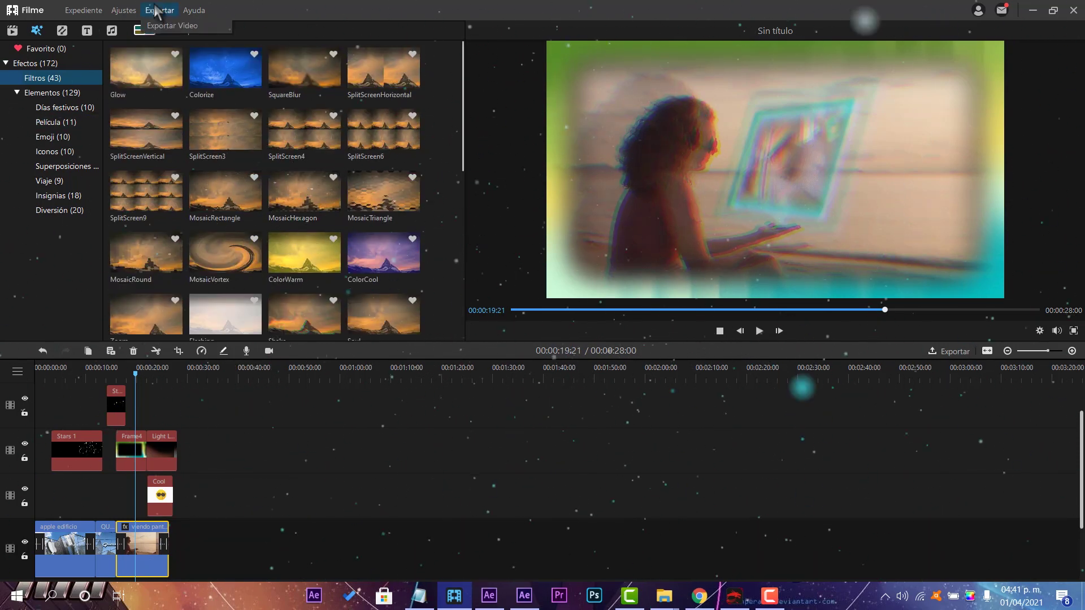
pyautogui.click(161, 28)
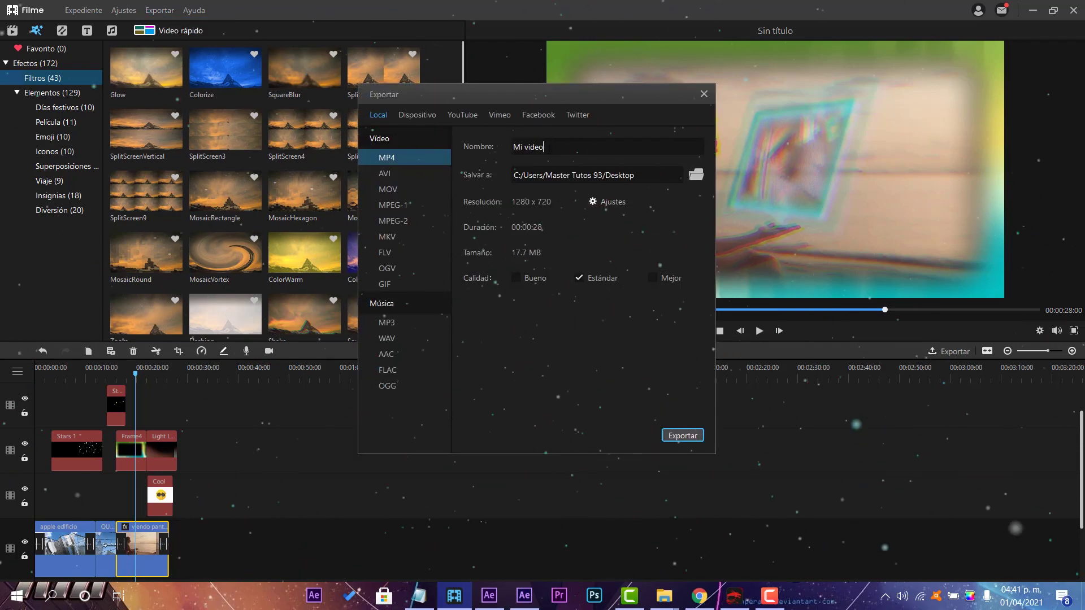
pyautogui.write('fd')
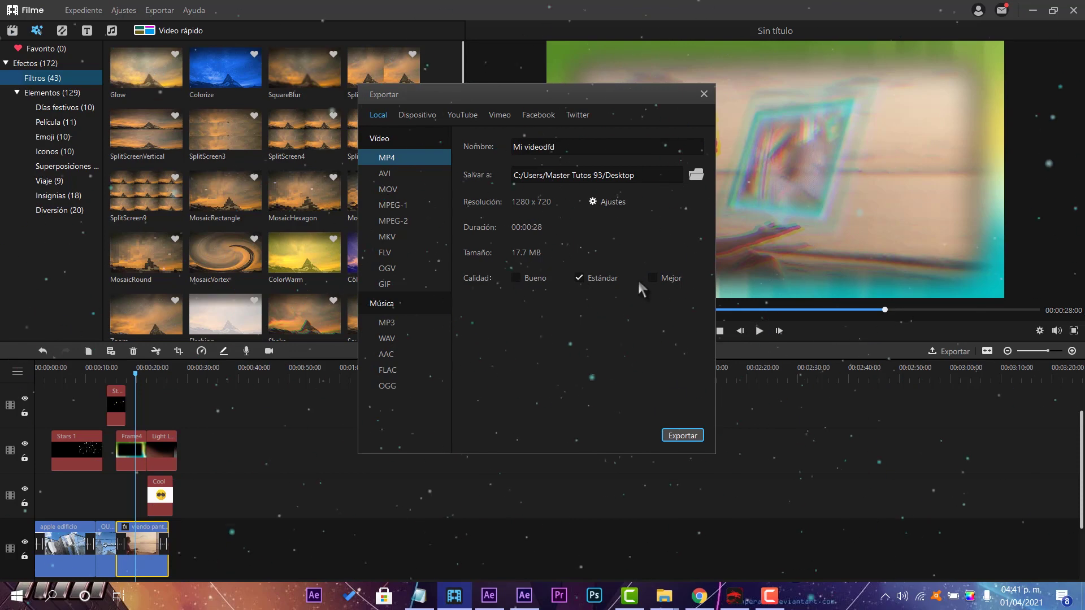
pyautogui.press('Return')
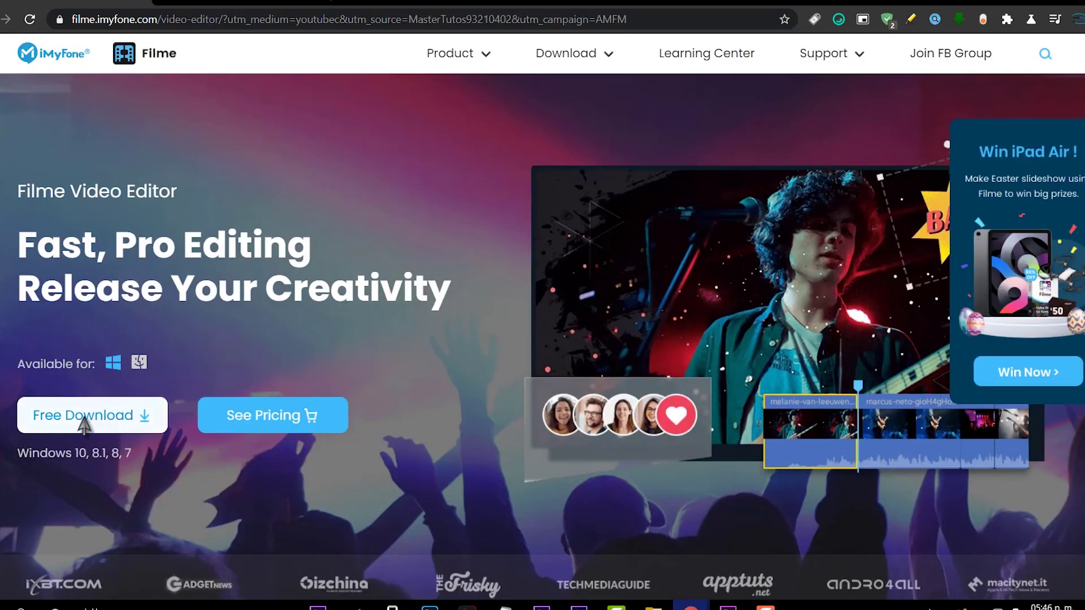
# Skim the Filme Video Editor product page in the browser and open its Win iPad Air contest page
pyautogui.scroll(-9, 192, 195)
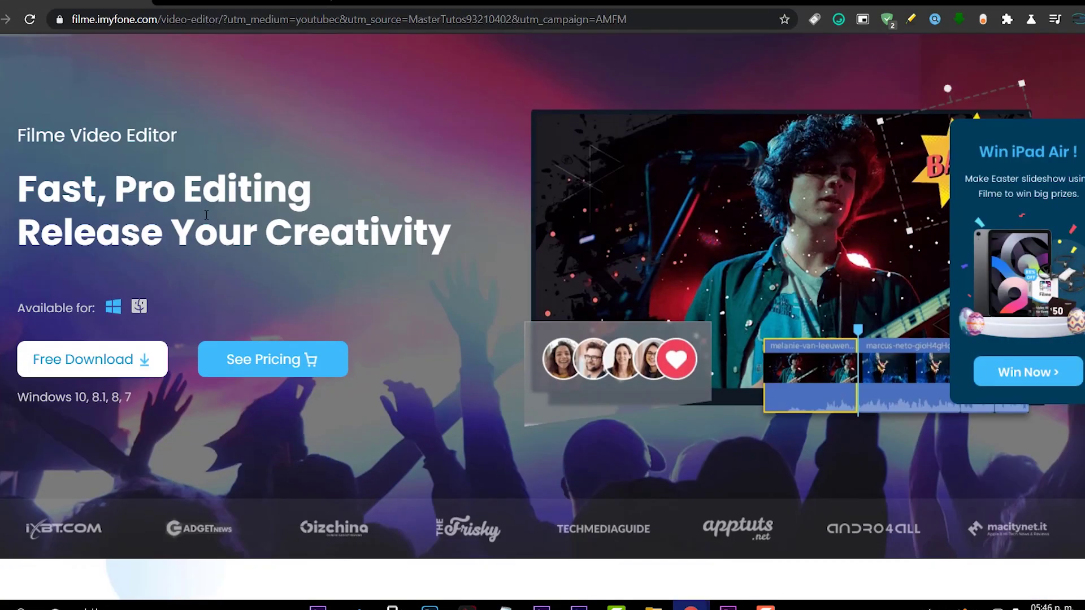
pyautogui.scroll(-15, 543, 339)
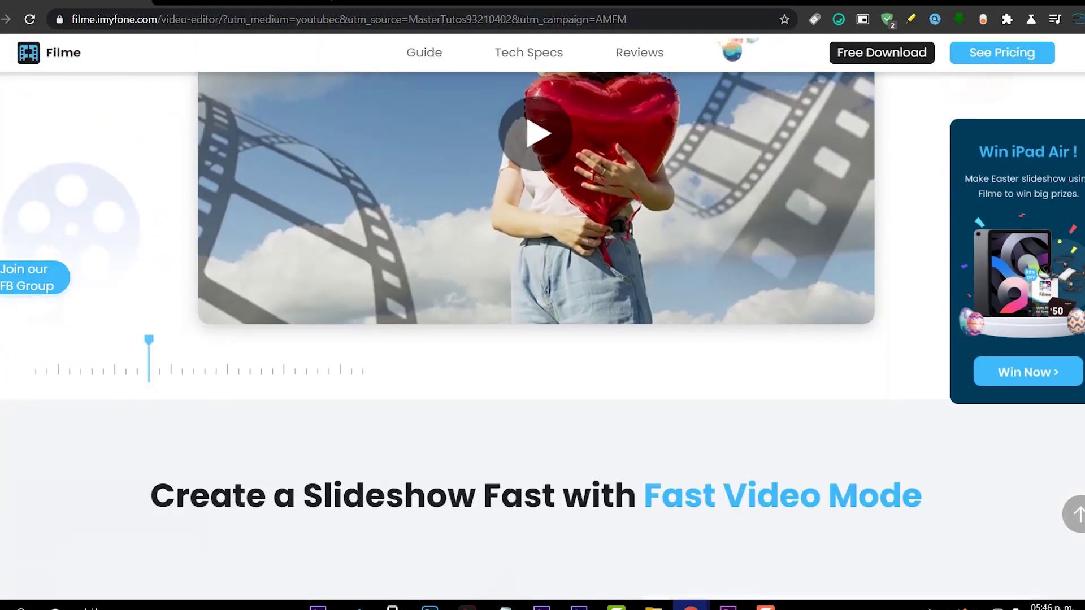
pyautogui.scroll(20, 542, 316)
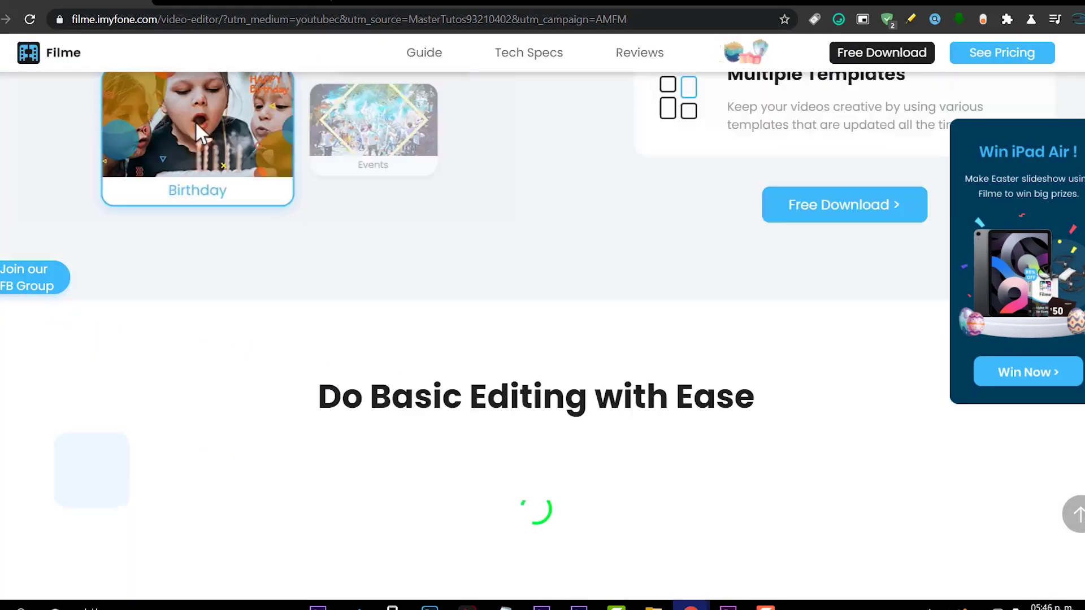
pyautogui.click(983, 376)
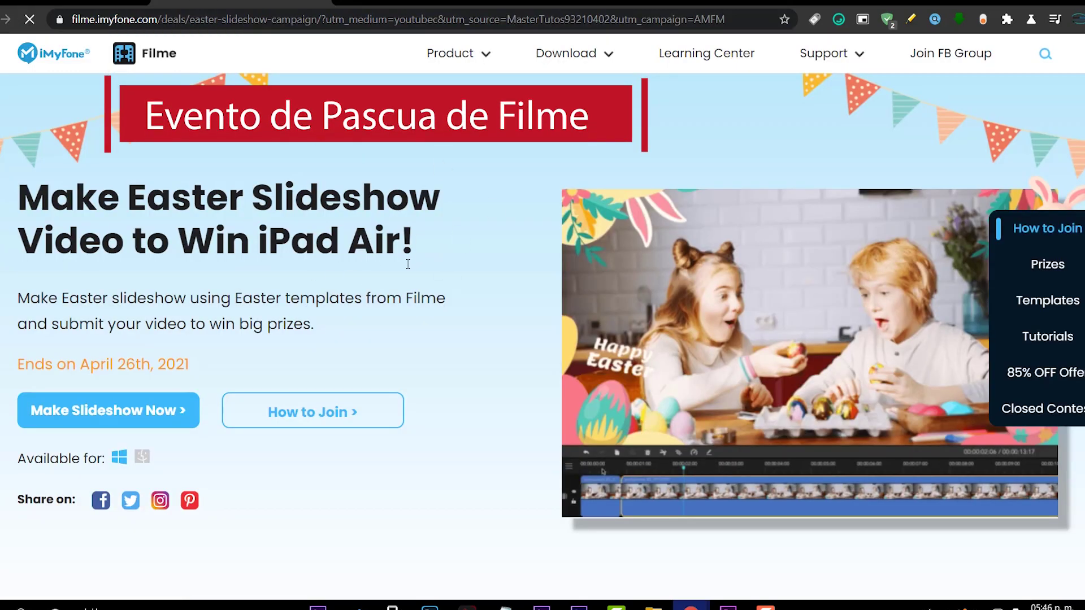
# Read the Easter slideshow contest's introduction, highlighting a line of it, and continue to the How to Join section
pyautogui.scroll(-1, 510, 299)
pyautogui.moveTo(189, 291); pyautogui.dragTo(26, 289)
pyautogui.click(251, 305)
pyautogui.scroll(-3, 510, 223)
pyautogui.scroll(-5, 510, 224)
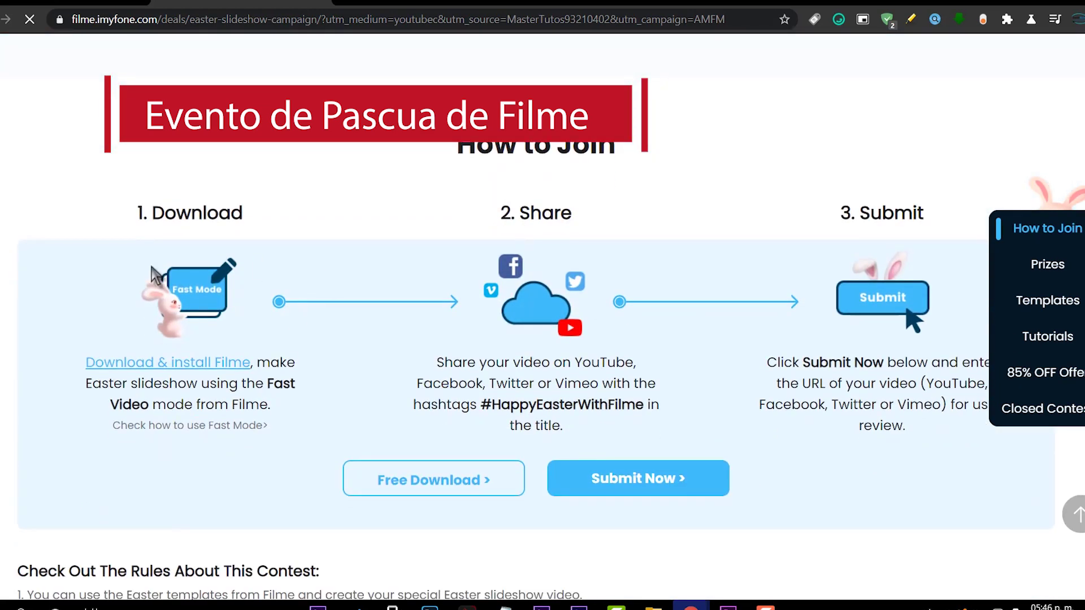
# Review the contest's Download instructions, view the Fast Mode usage demo and close it
pyautogui.moveTo(74, 359); pyautogui.dragTo(142, 384)
pyautogui.click(263, 425)
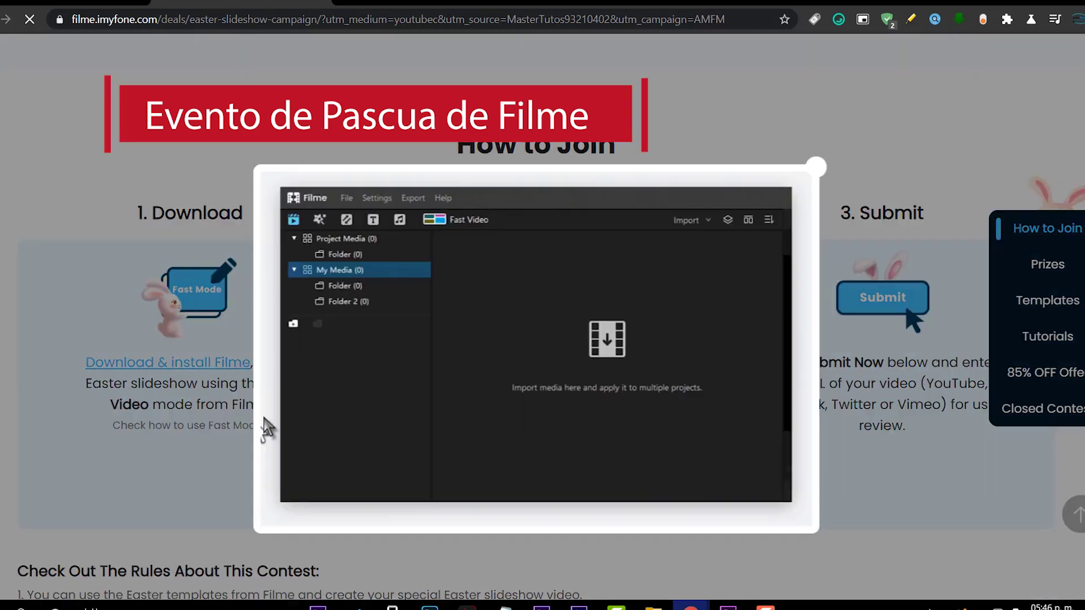
pyautogui.click(816, 167)
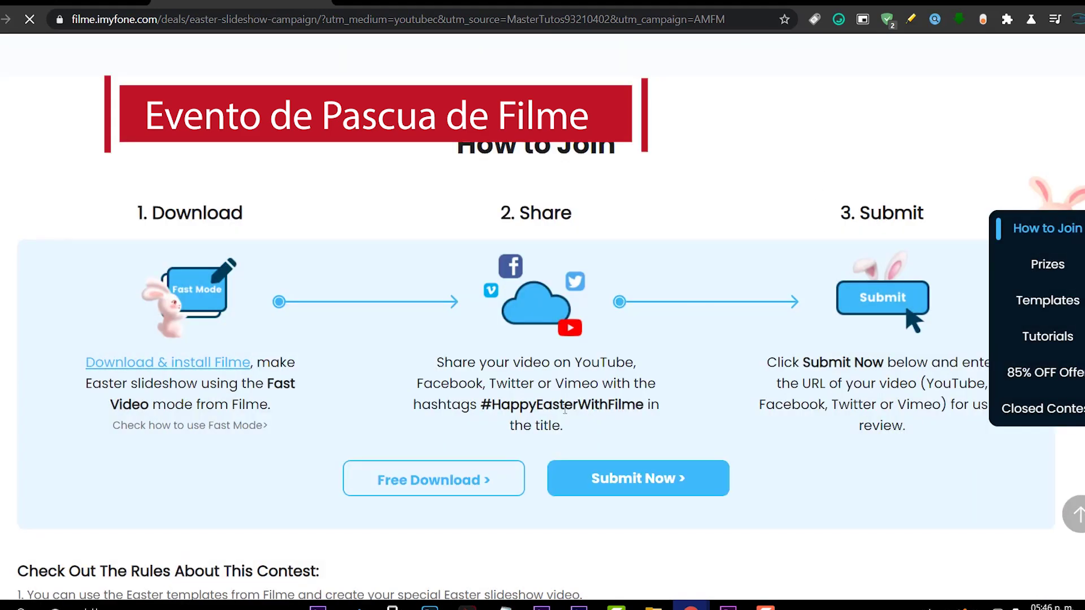
# Review the contest's Share and Submit instructions, highlighting the passage about the #HappyEasterWithFilme hashtag, and clear the selection
pyautogui.moveTo(605, 433); pyautogui.dragTo(488, 384)
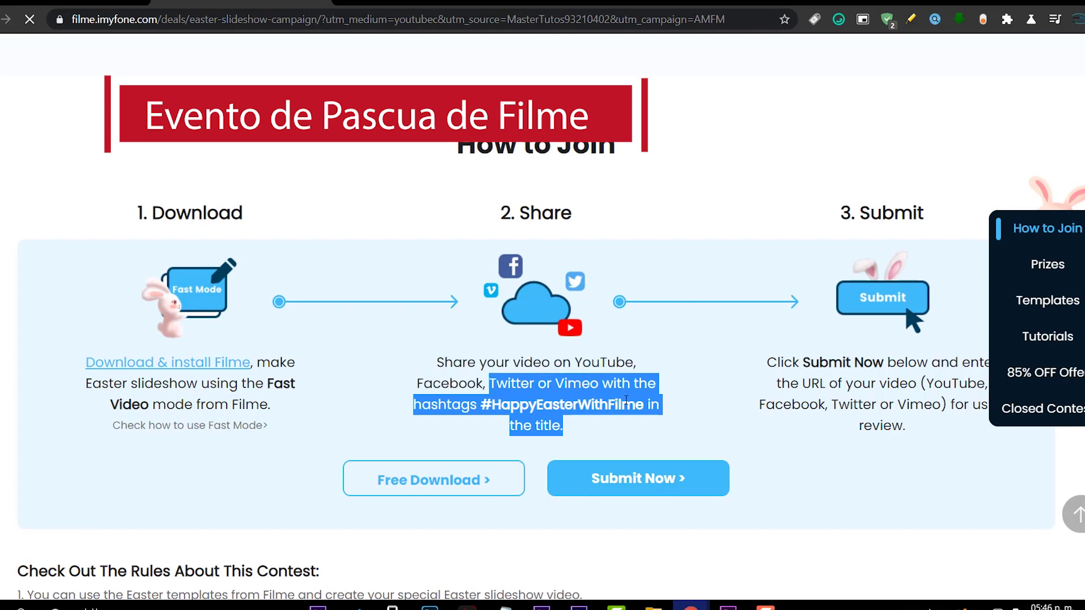
pyautogui.scroll(-1, 915, 346)
pyautogui.moveTo(912, 355); pyautogui.dragTo(886, 353)
pyautogui.moveTo(666, 349); pyautogui.dragTo(361, 326)
pyautogui.click(302, 361)
pyautogui.click(816, 169)
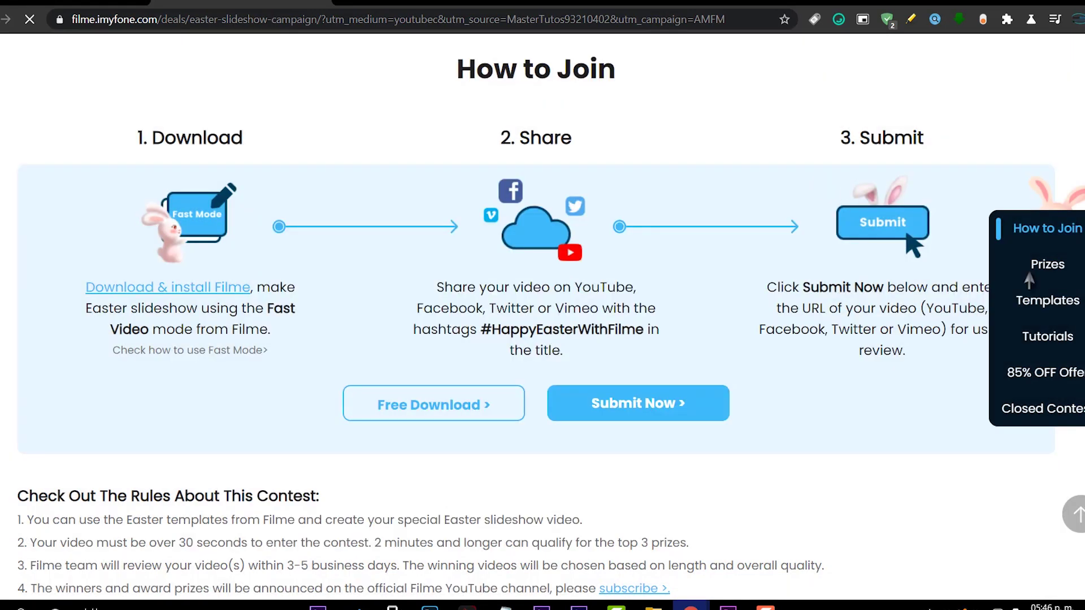
# Read the contest rules and look through the prizes, including the Lucky Draw
pyautogui.scroll(-6, 535, 317)
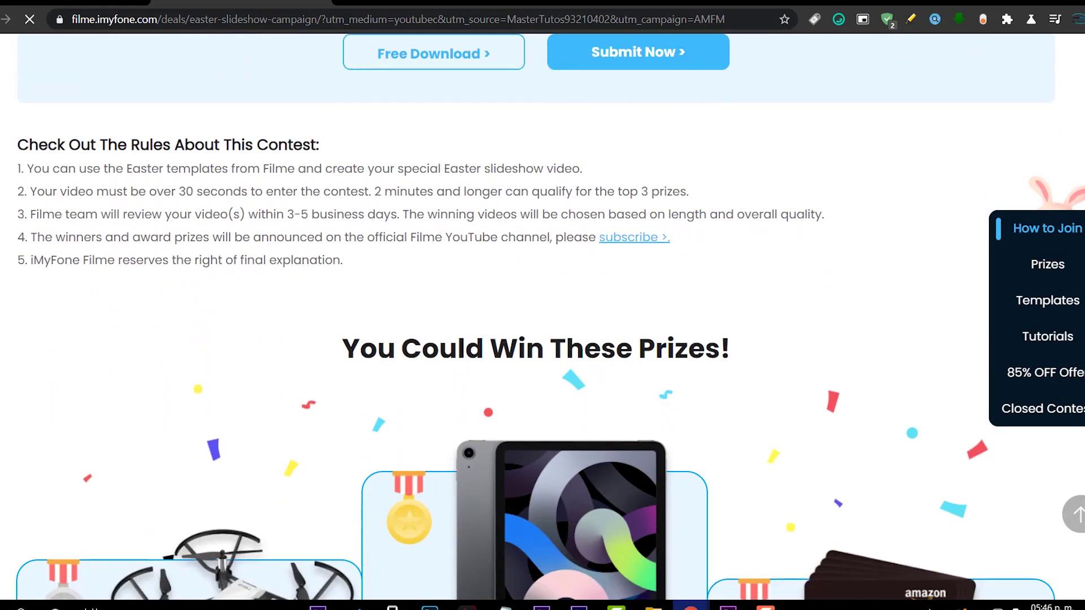
pyautogui.scroll(-2, 535, 317)
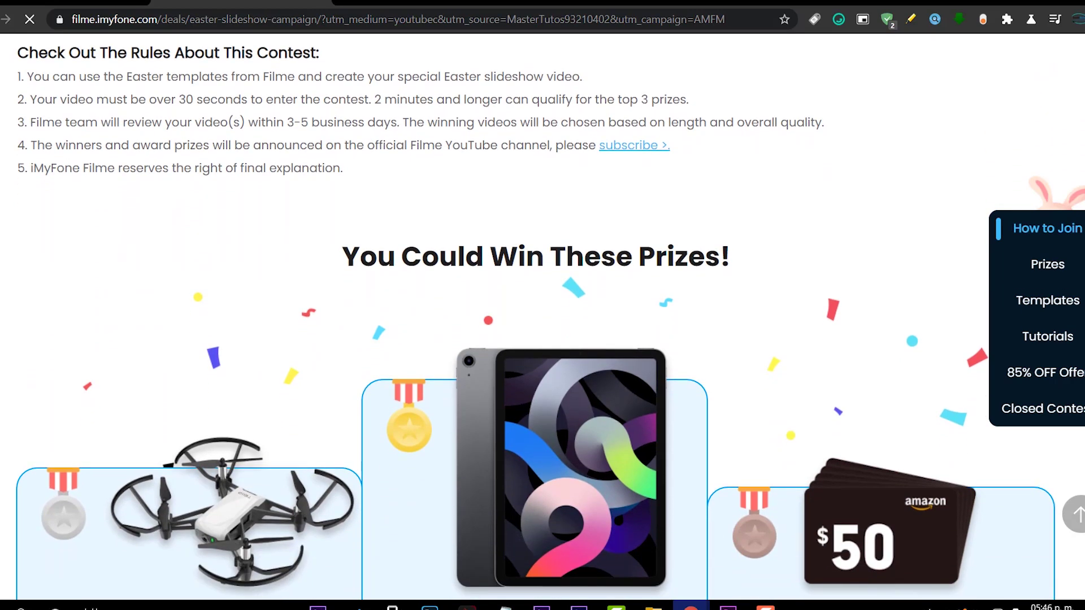
pyautogui.scroll(-3, 536, 317)
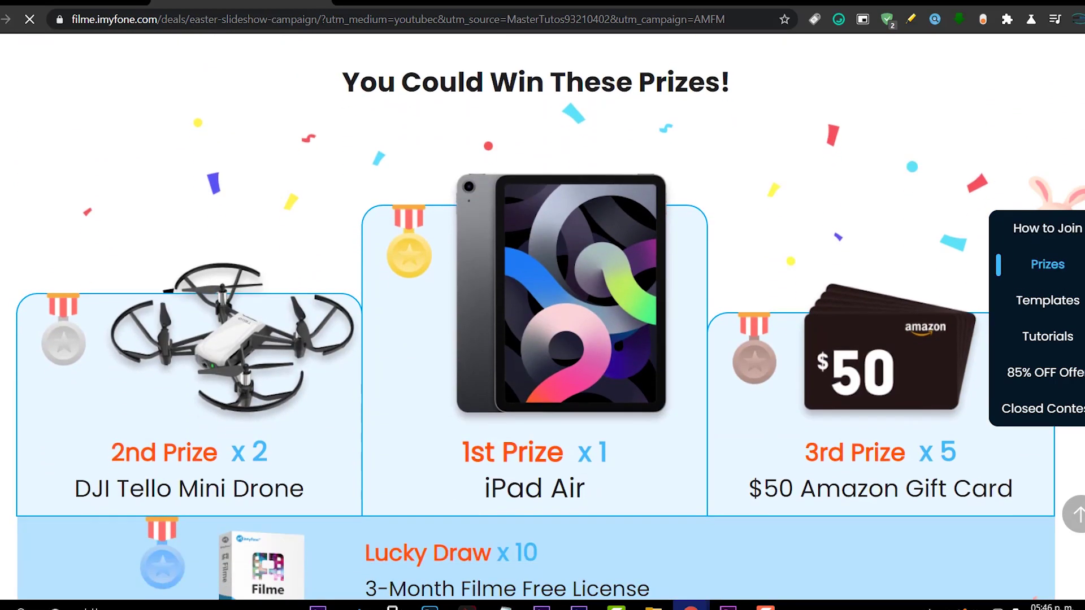
pyautogui.scroll(-3, 536, 316)
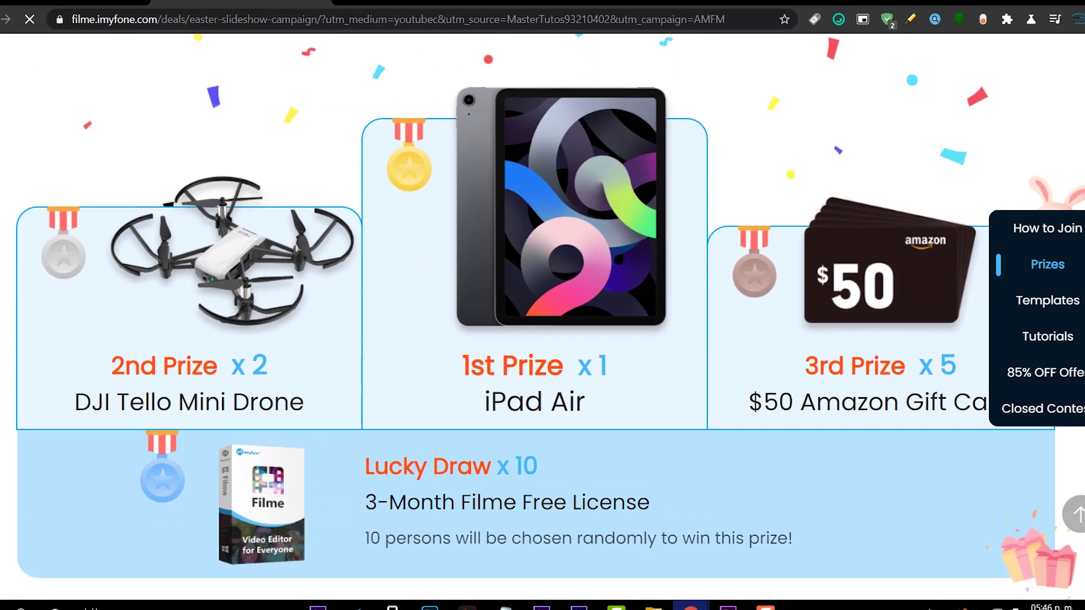
pyautogui.scroll(-4, 536, 316)
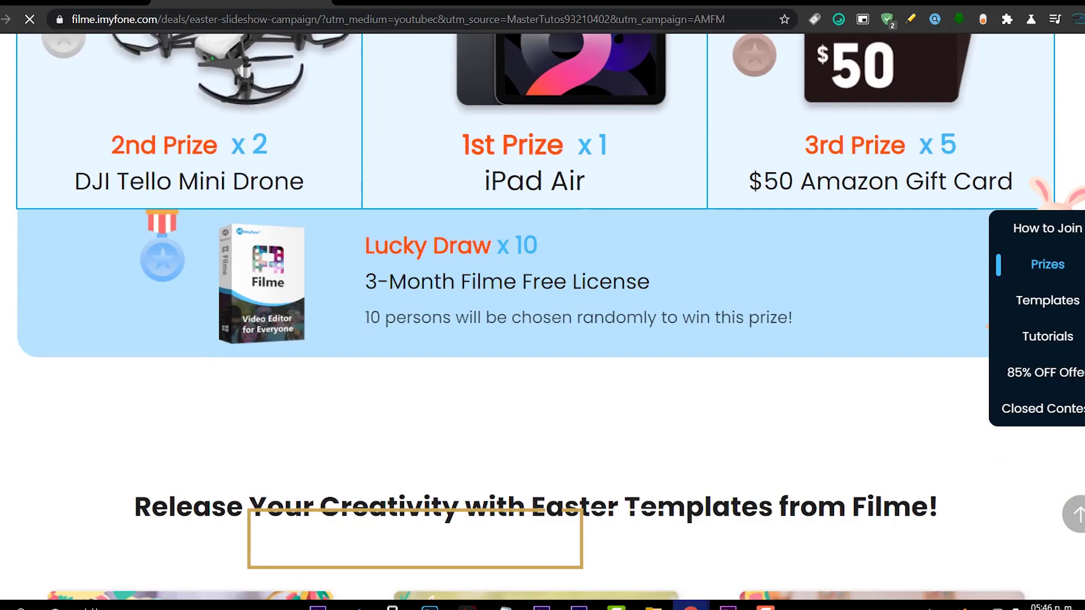
# Skim the Easter templates, the 85% OFF offer and the winner list of the closed contest
pyautogui.scroll(-15, 535, 316)
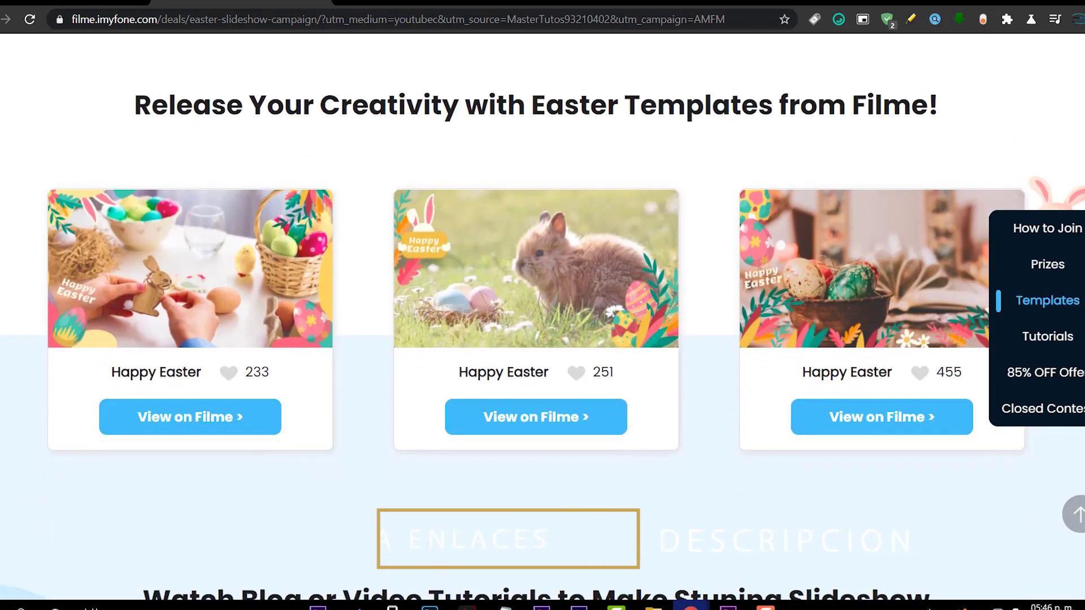
pyautogui.scroll(-20, 535, 317)
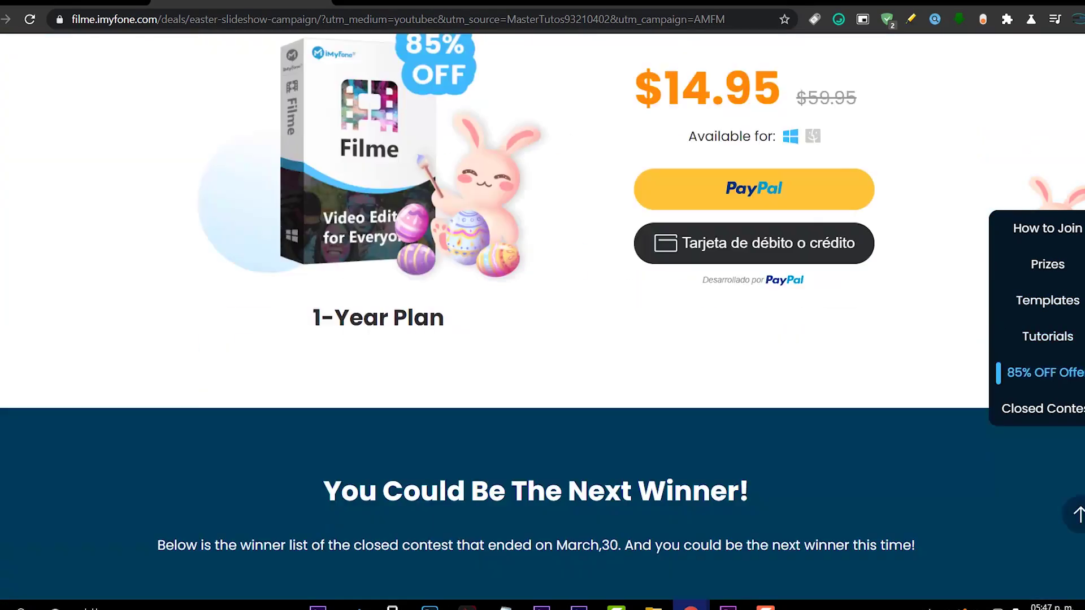
pyautogui.scroll(6, 536, 316)
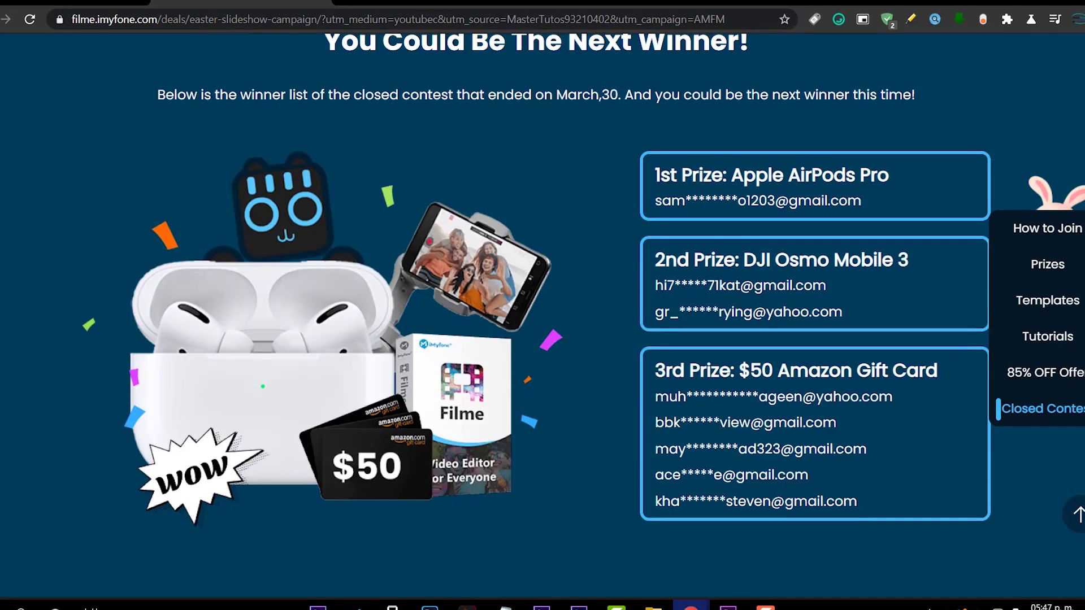
# Go back through the offer, templates and prizes to the contest's How to Join section
pyautogui.scroll(15, 535, 316)
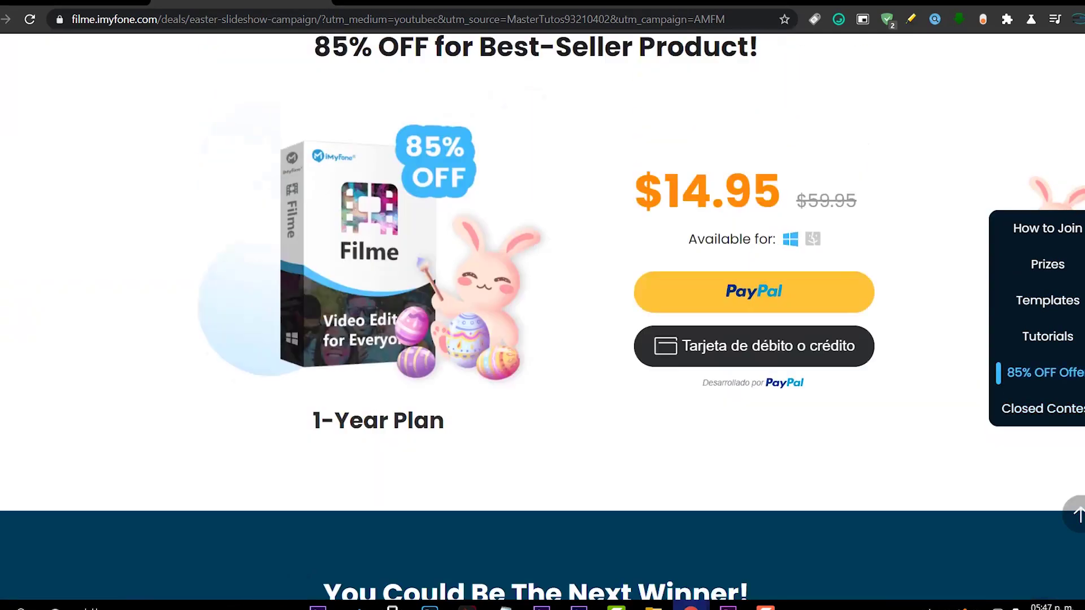
pyautogui.scroll(12, 542, 317)
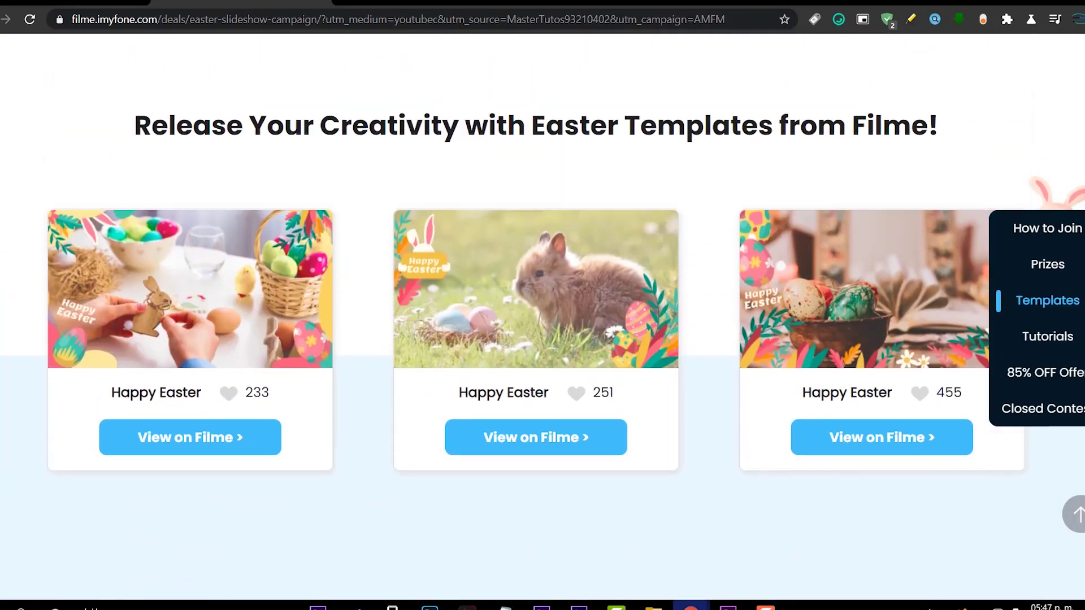
pyautogui.scroll(2, 543, 316)
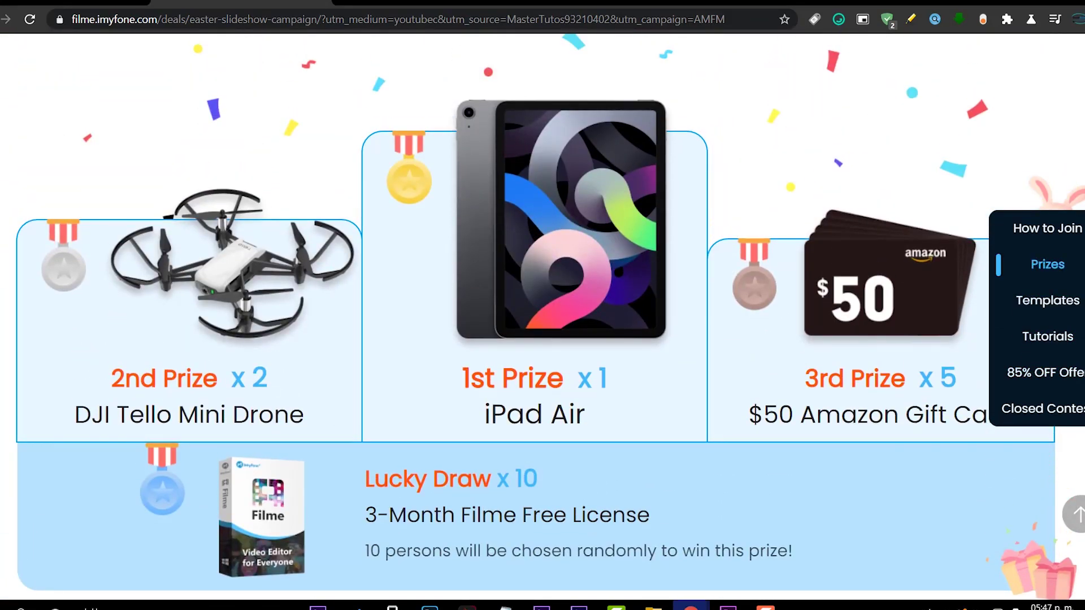
pyautogui.scroll(-1, 543, 316)
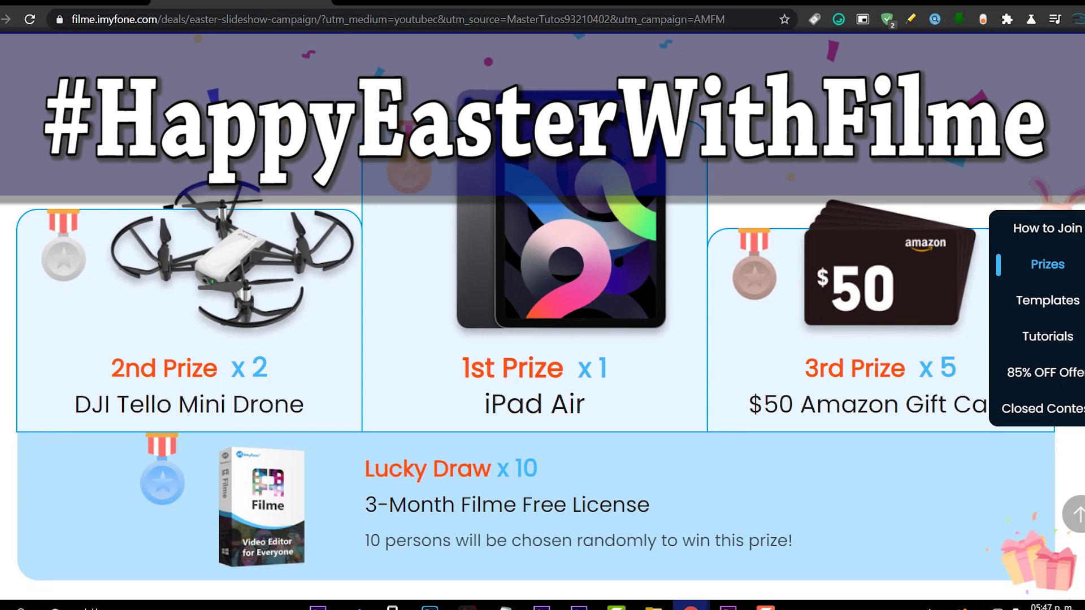
pyautogui.scroll(6, 543, 316)
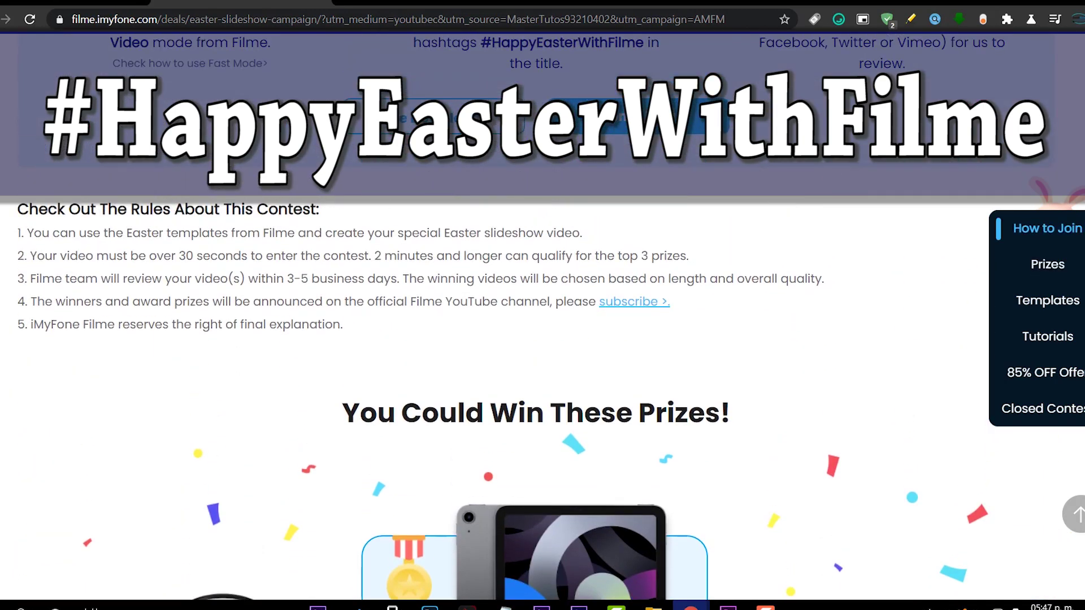
pyautogui.scroll(5, 543, 316)
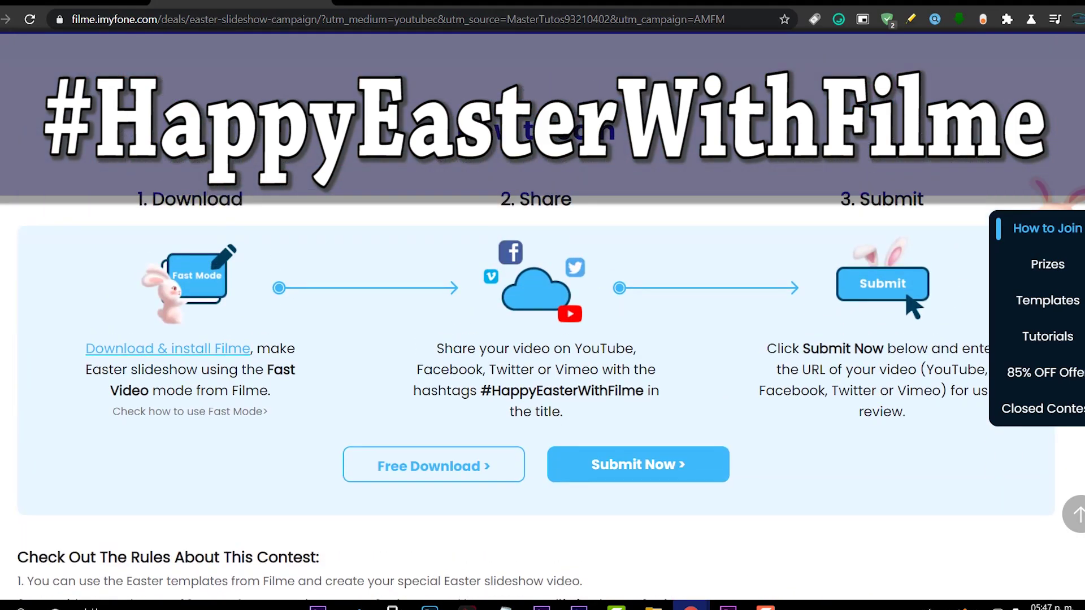